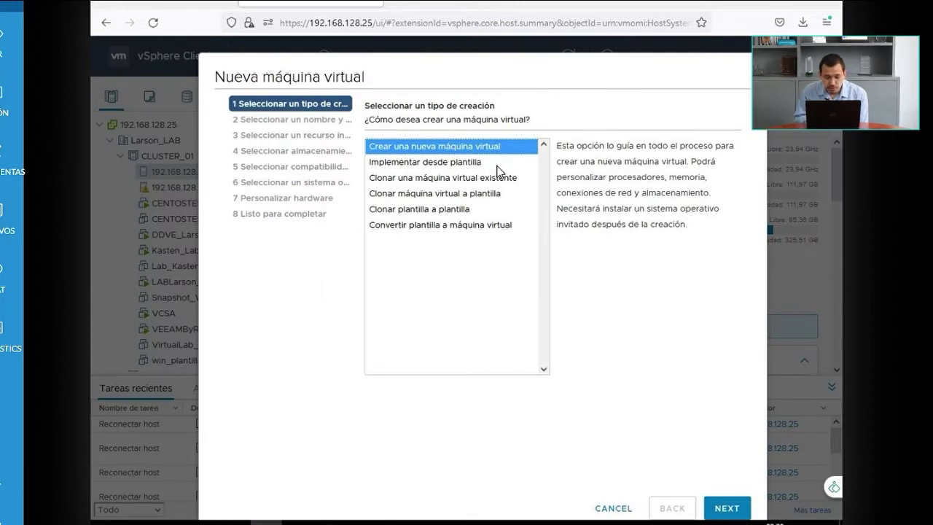
- Review the available creation types and proceed with "Crear una nueva máquina virtual"
click(460, 168)
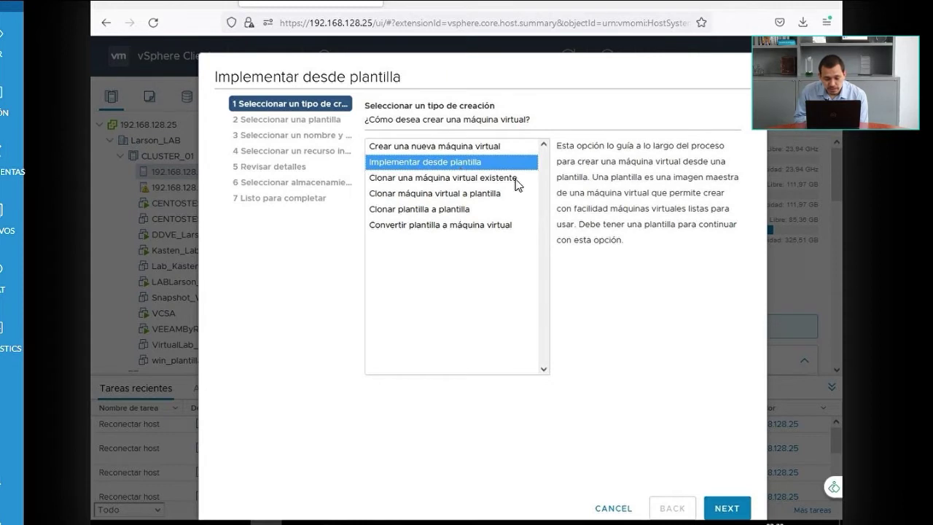
click(519, 182)
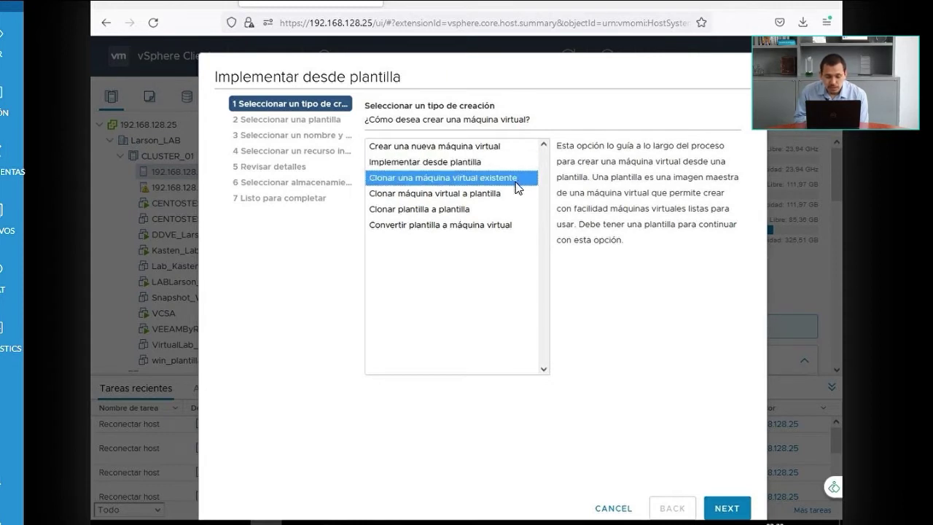
click(501, 196)
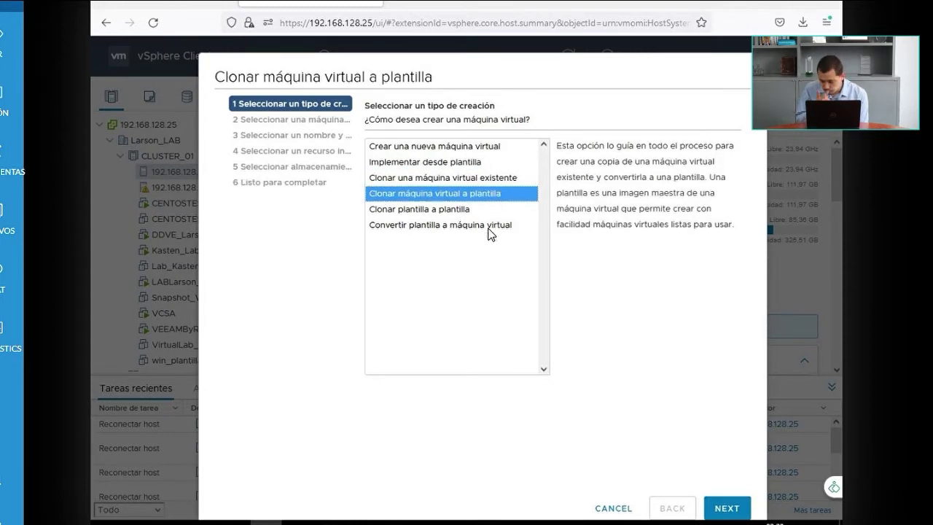
click(489, 228)
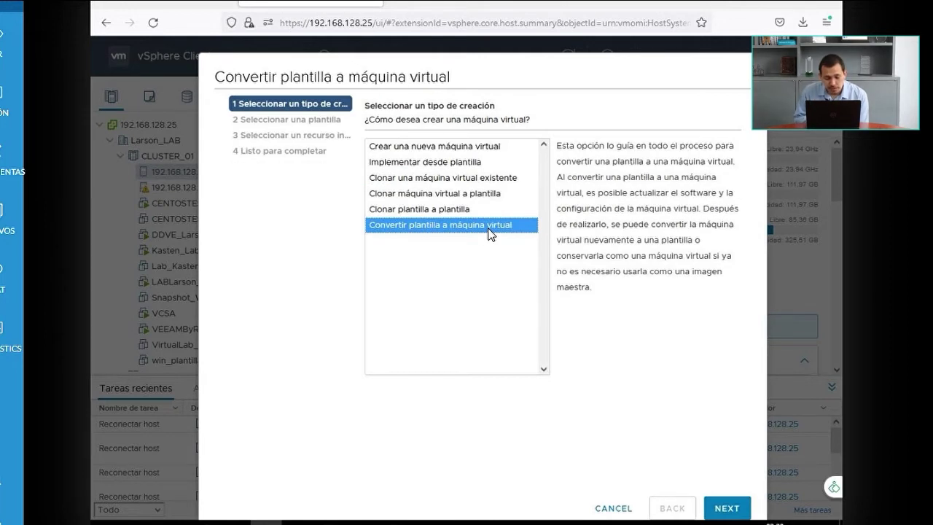
click(495, 148)
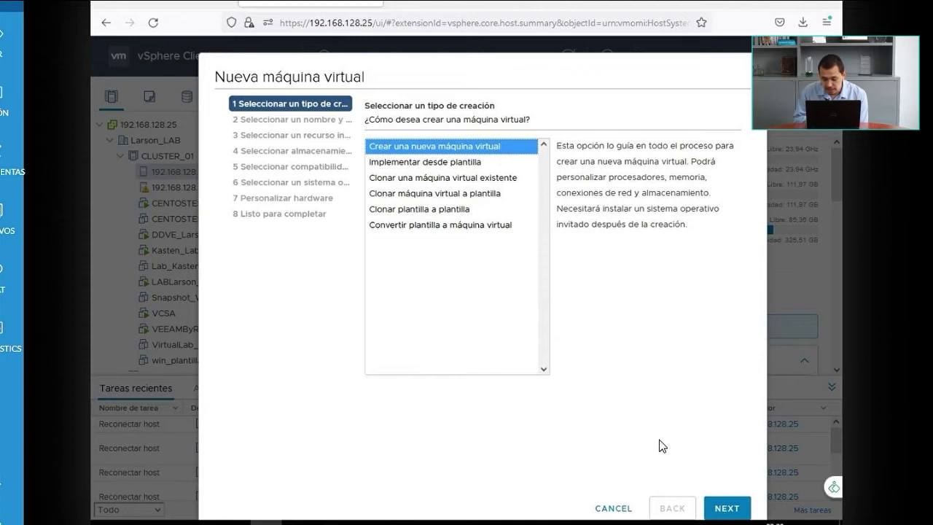
click(725, 510)
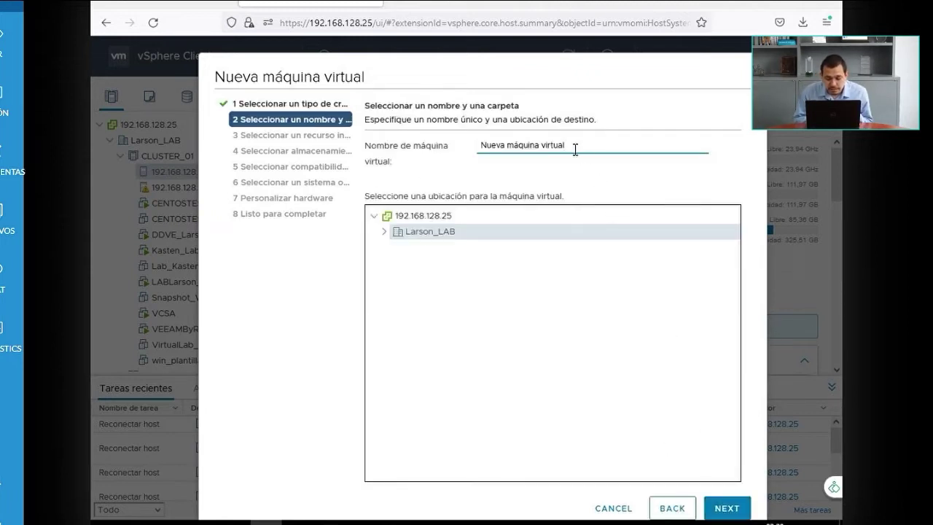
- Name the virtual machine Prueba and place it in the VirtualLab_Larson folder under Larson_LAB
drag(564, 149, 457, 157)
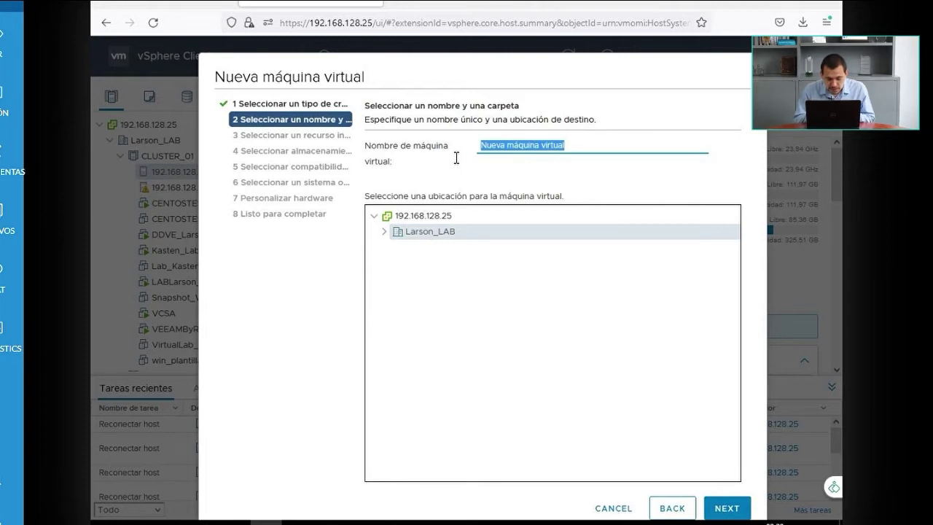
text(P)
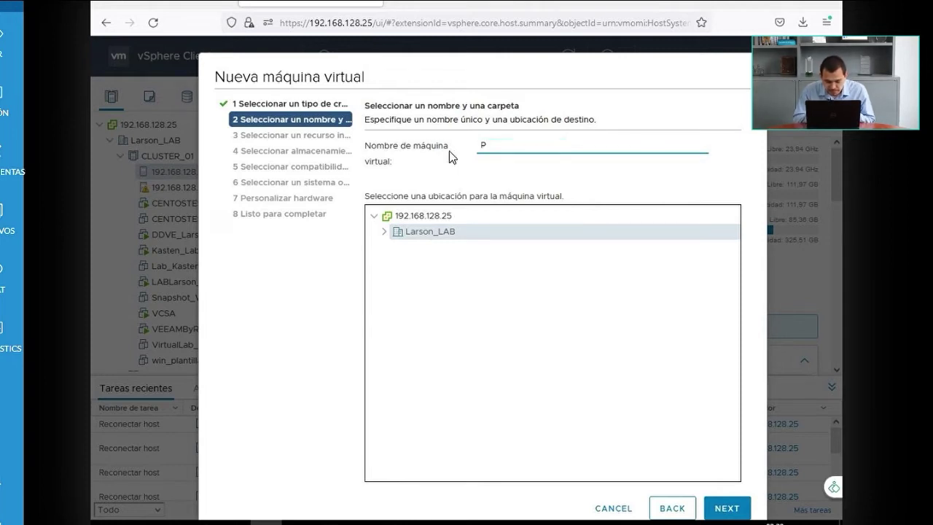
text(rueba)
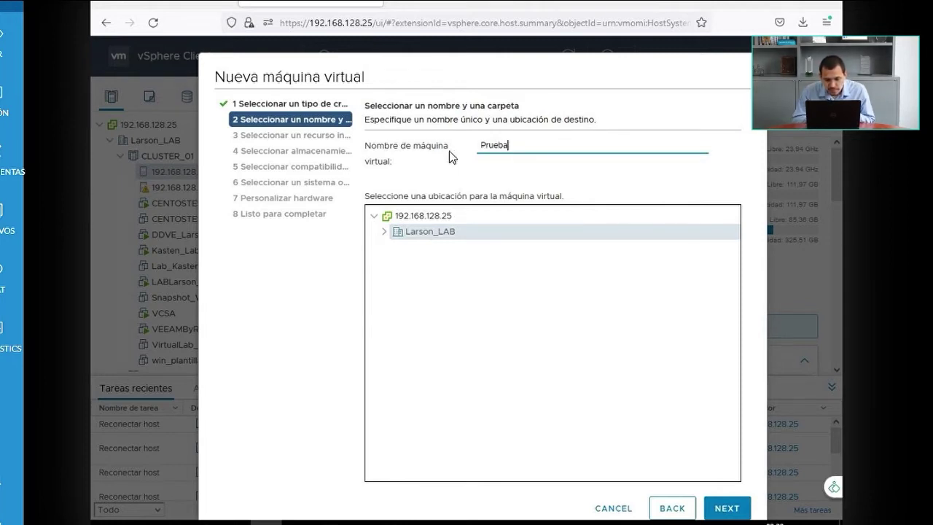
click(392, 232)
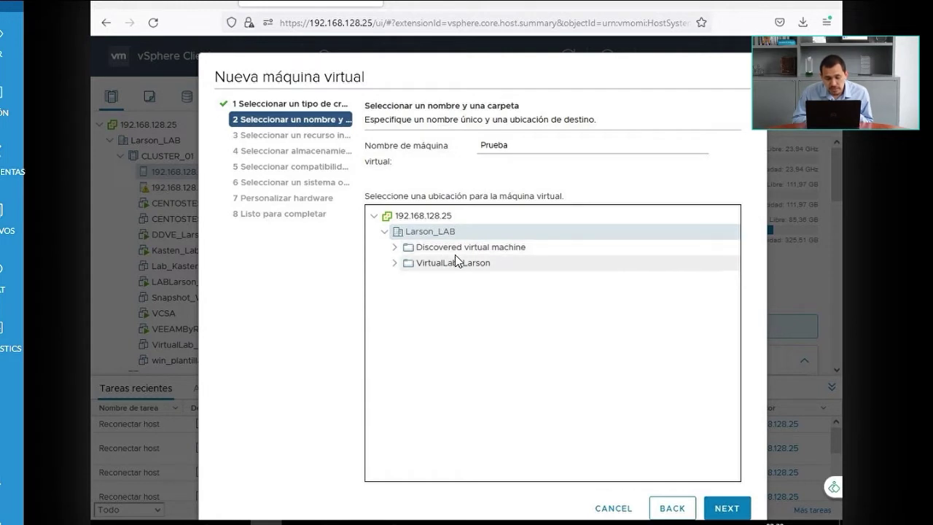
click(422, 267)
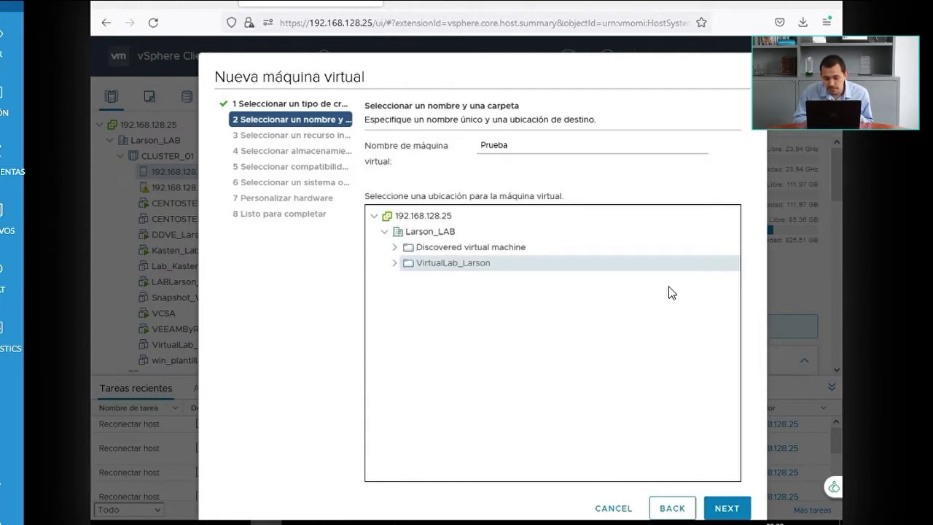
click(726, 508)
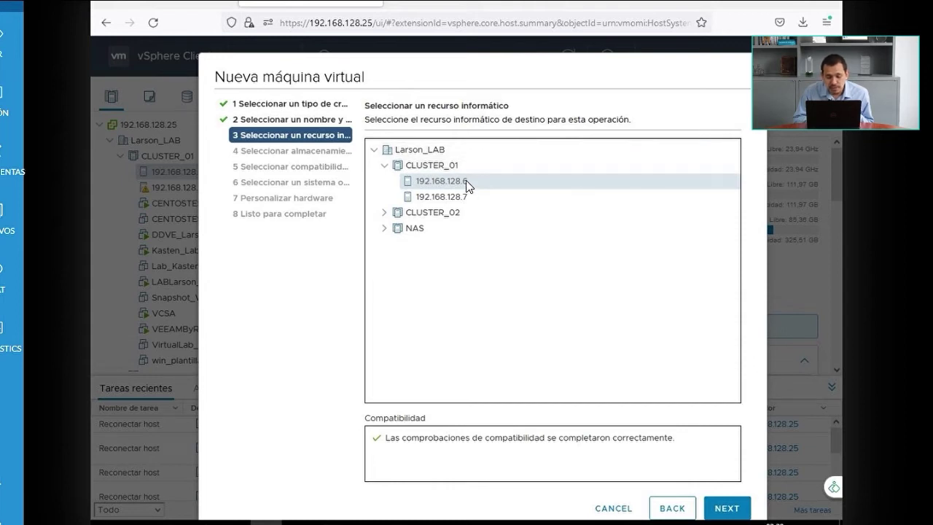
- Compare the compatibility checks of hosts 192.168.128.6 and 192.168.128.7 in CLUSTER_01
click(452, 193)
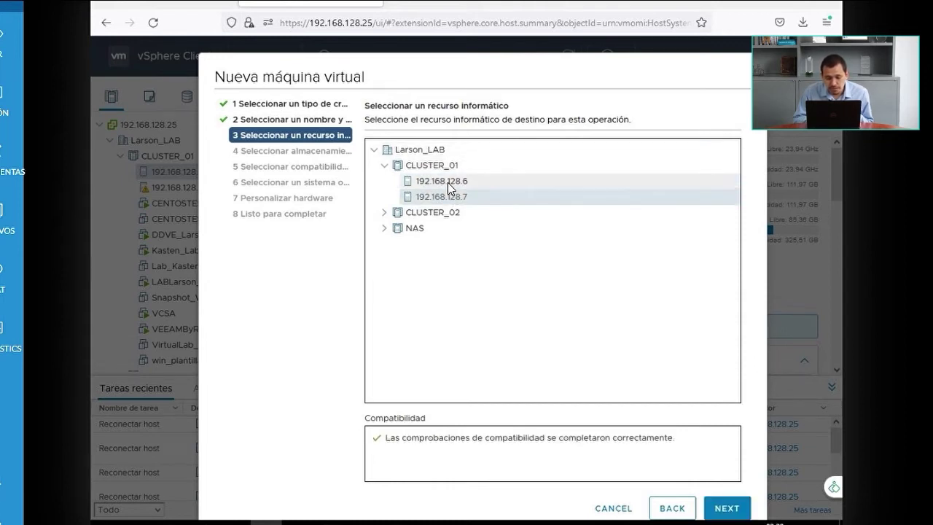
click(448, 182)
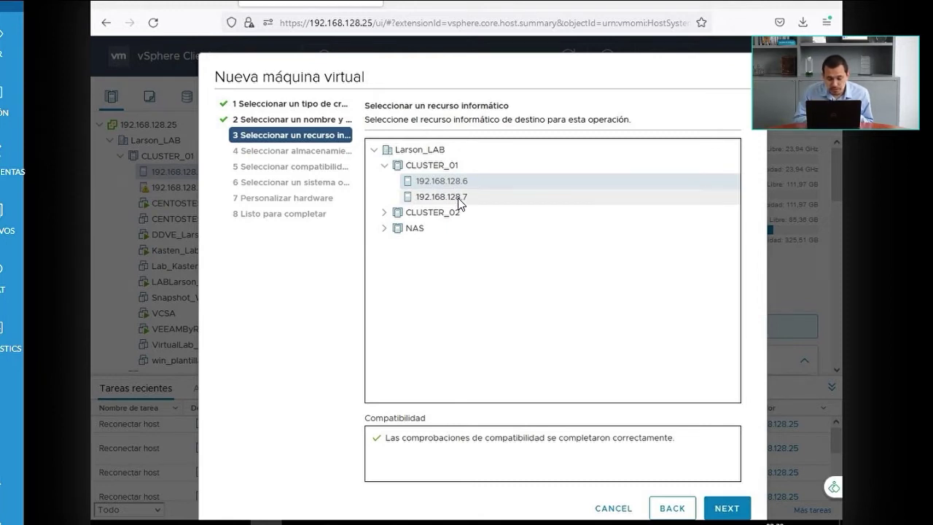
click(458, 197)
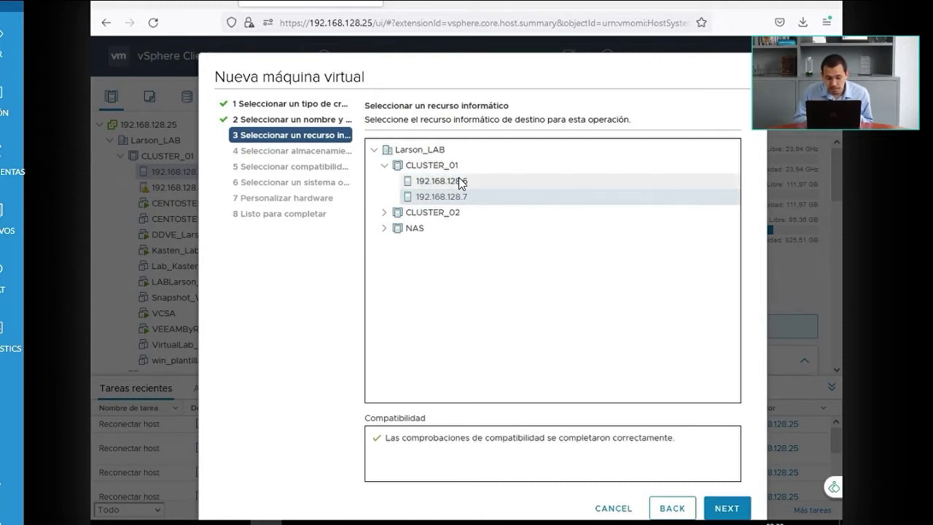
click(463, 183)
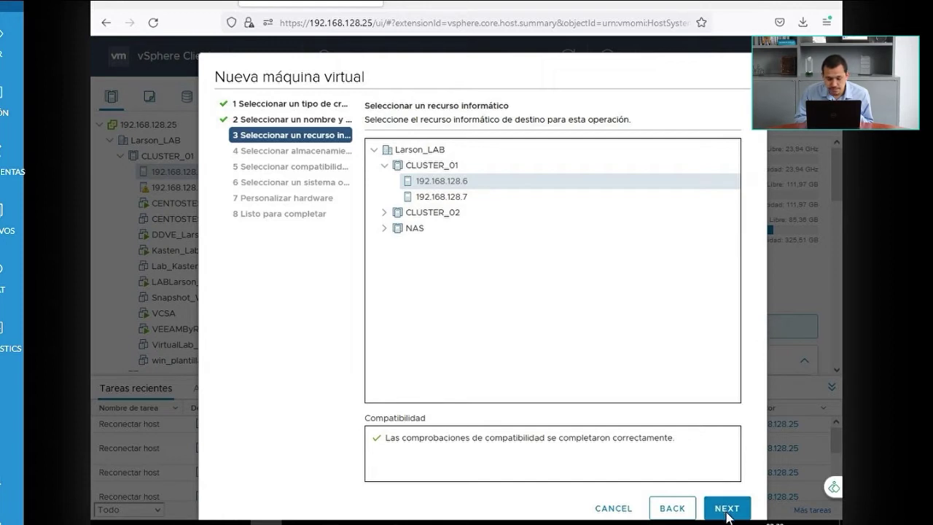
drag(384, 438, 677, 444)
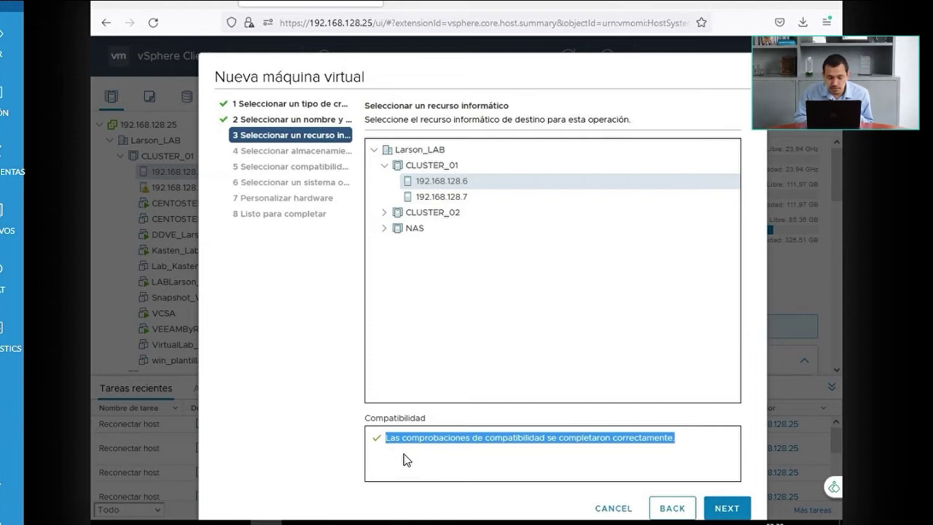
- Check the compatibility of host 10.10.105.2 in CLUSTER_02, and choose 192.168.128.6 in CLUSTER_01 as the compute resource
click(385, 212)
click(470, 230)
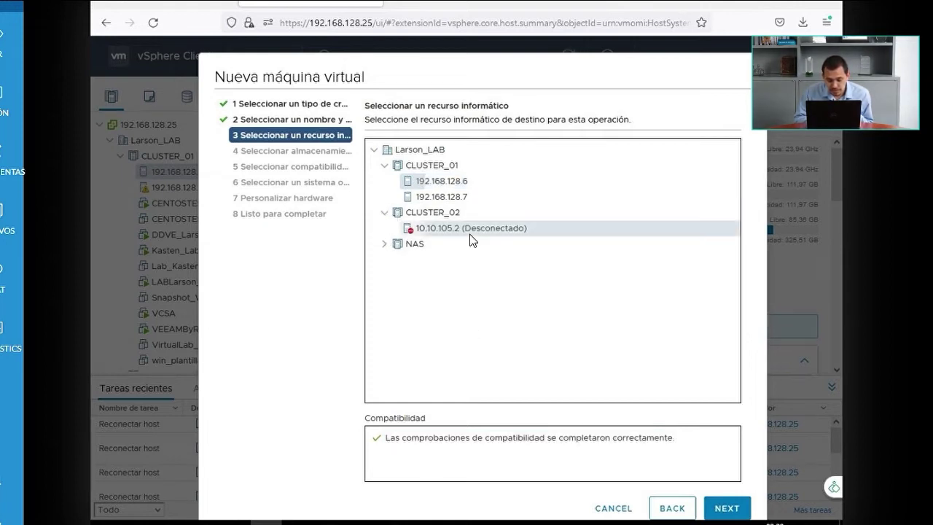
drag(515, 453, 405, 438)
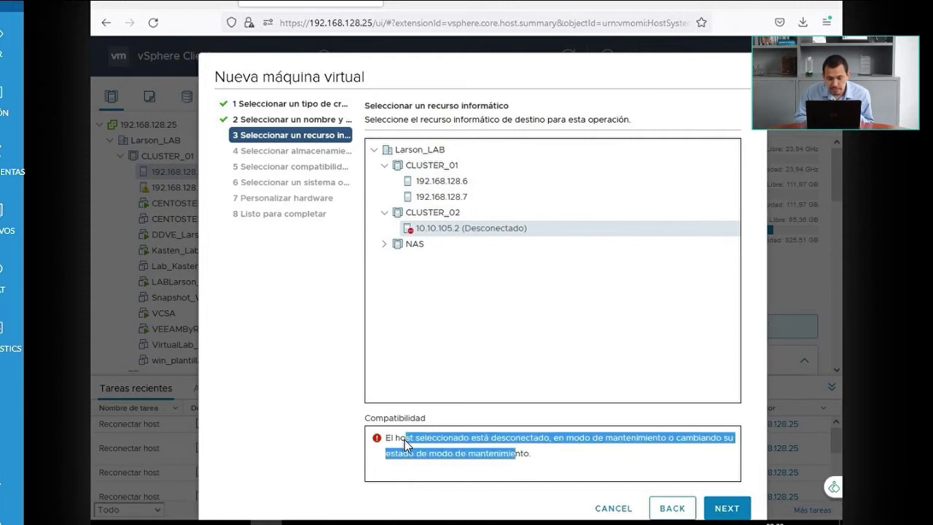
click(441, 181)
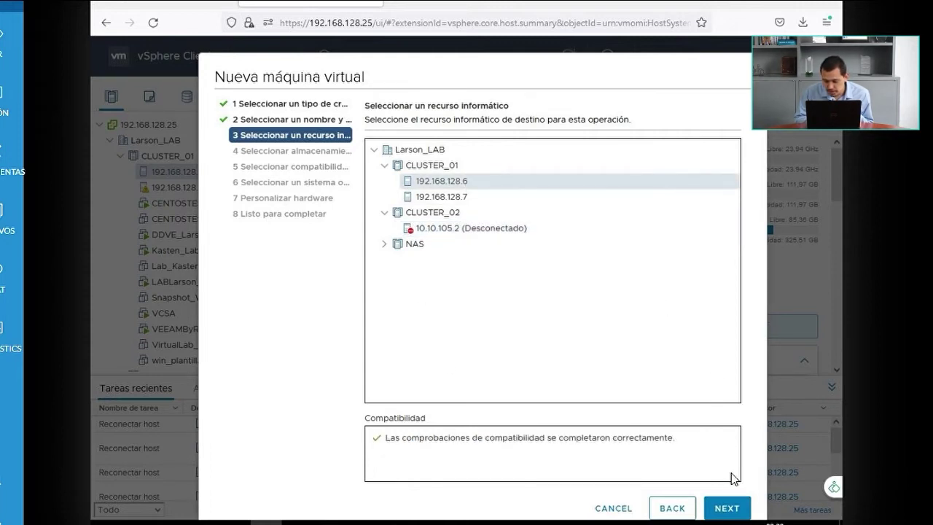
click(729, 507)
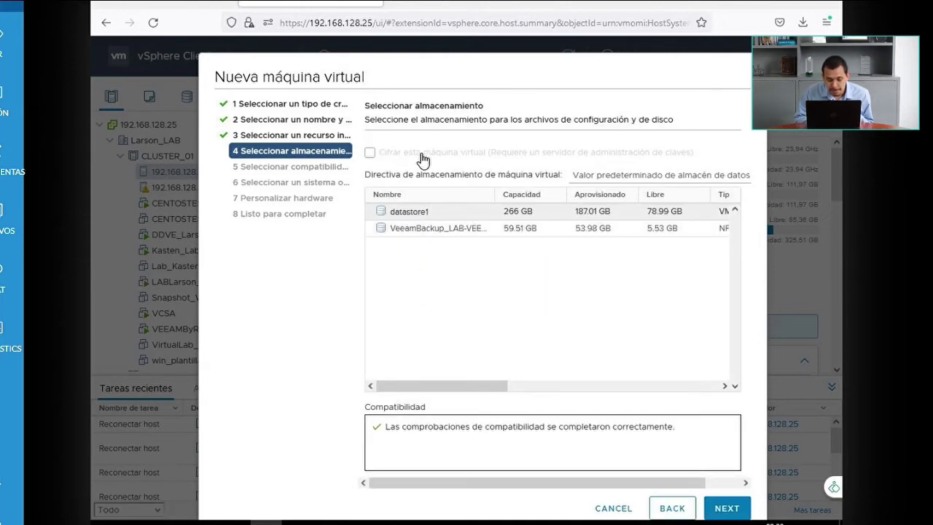
- Select the VeeamBackup datastore as the storage, keeping the default datastore storage policy
click(413, 229)
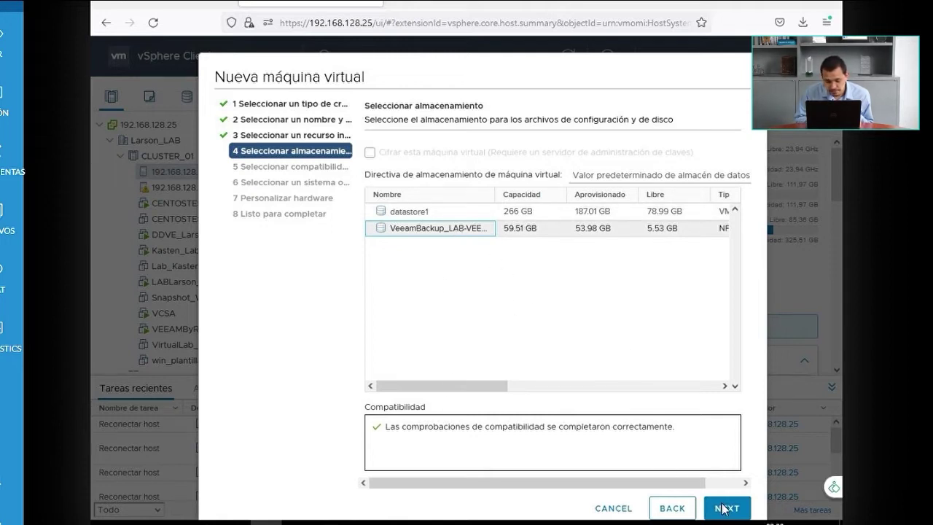
click(740, 177)
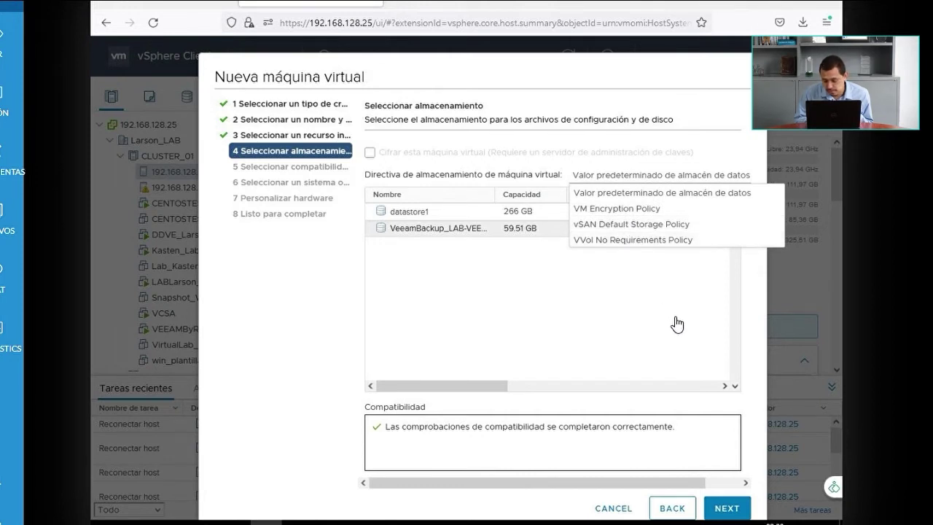
click(727, 506)
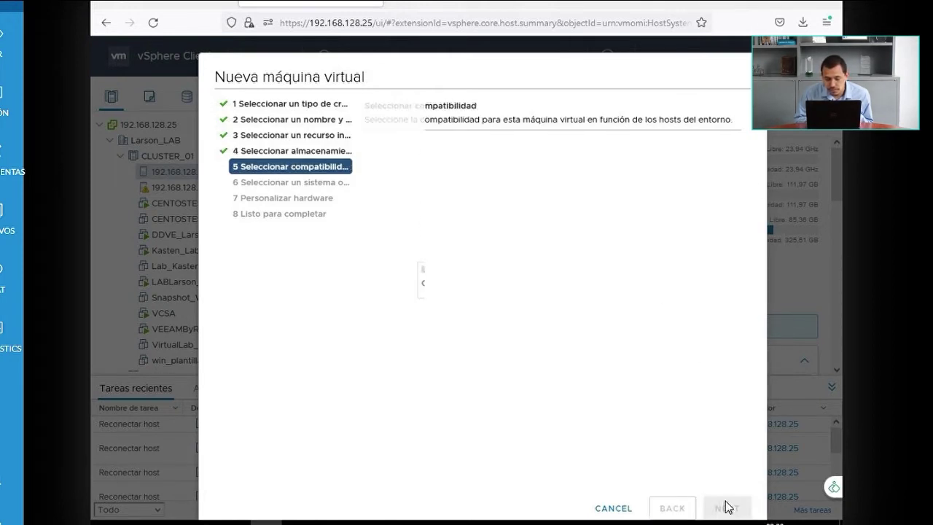
- Set the virtual machine's compatibility to "ESXi 6.0 y posterior"
click(547, 185)
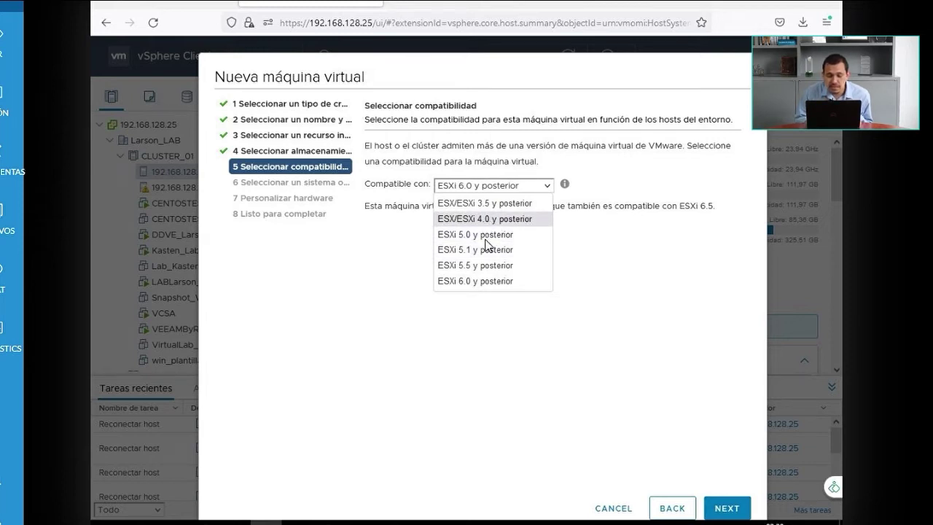
click(453, 281)
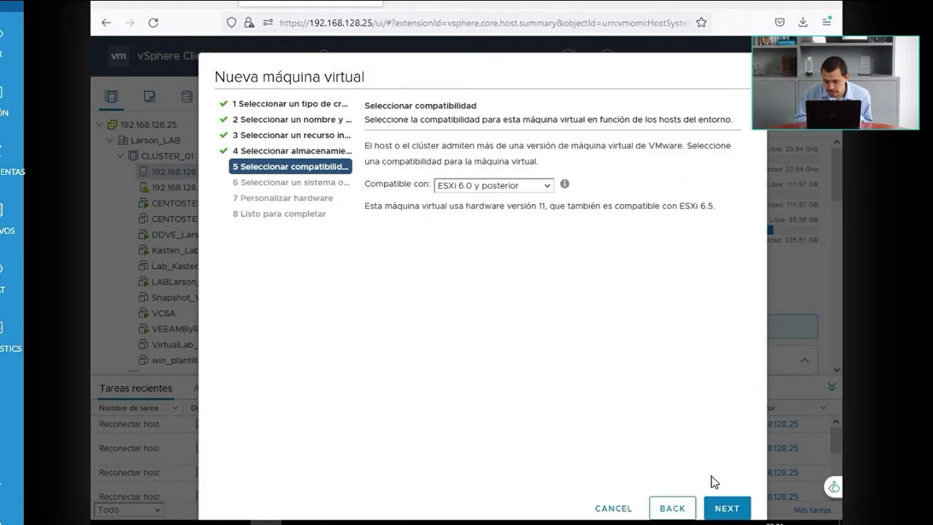
click(734, 509)
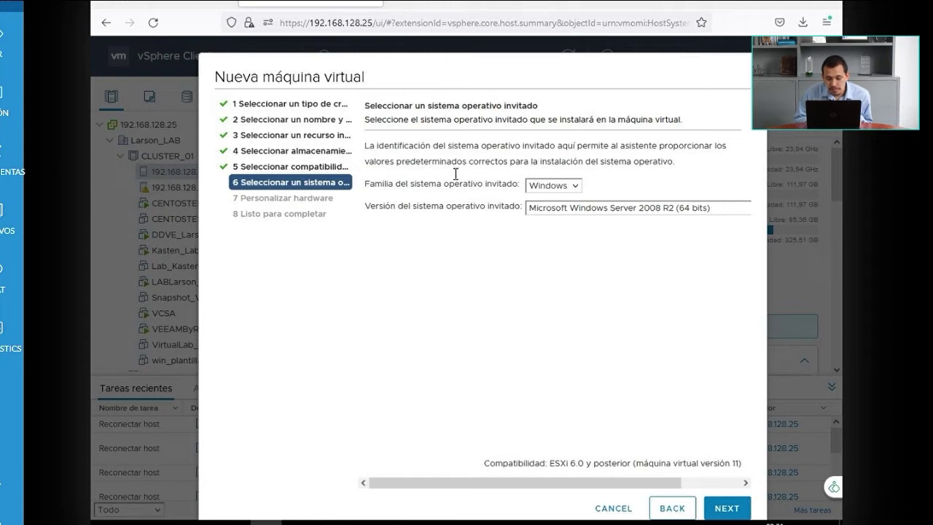
- Keep the guest OS family as Windows and set the version to Microsoft Windows Server 2016 o versiones posteriores (64 bits)
click(575, 188)
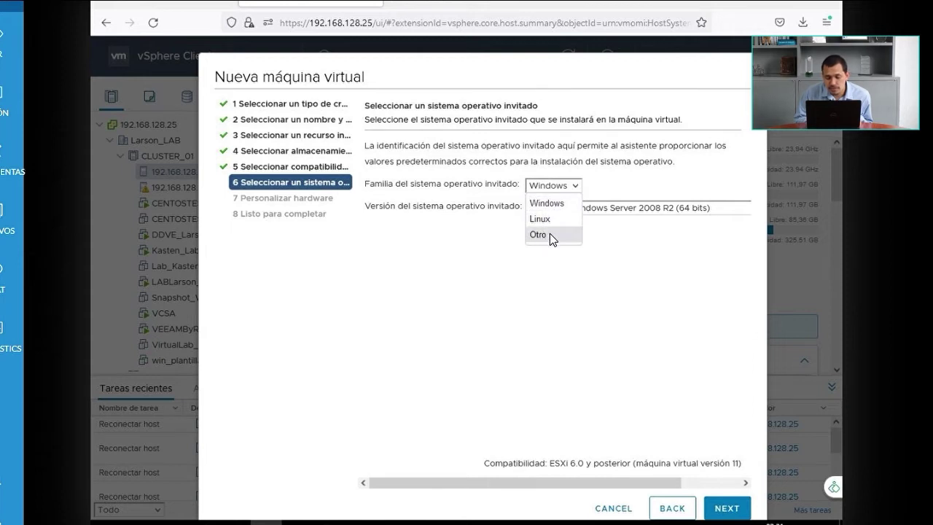
click(601, 250)
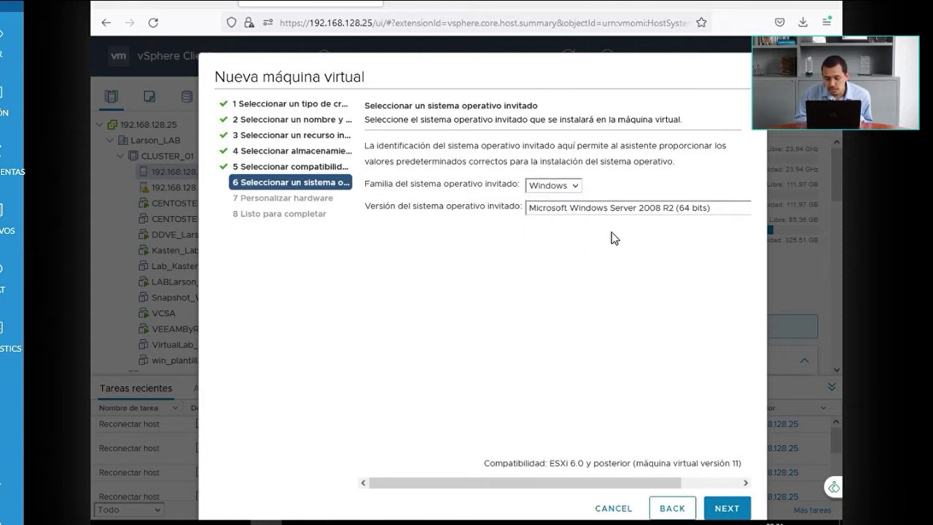
click(634, 210)
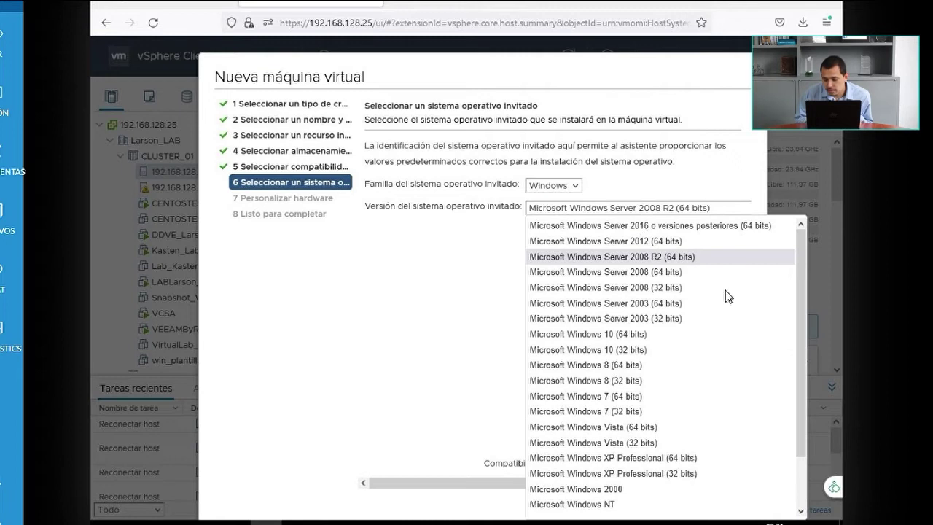
drag(803, 282, 803, 328)
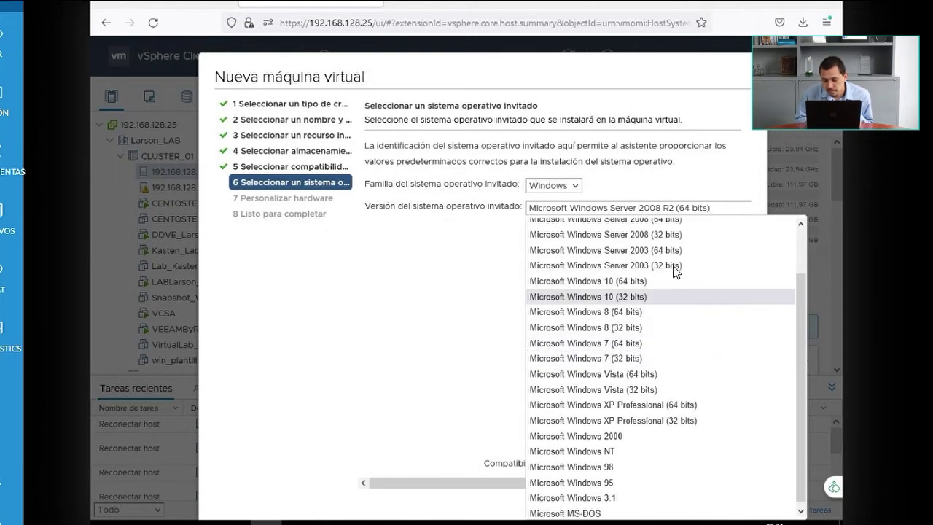
scroll(674, 271, up, 2)
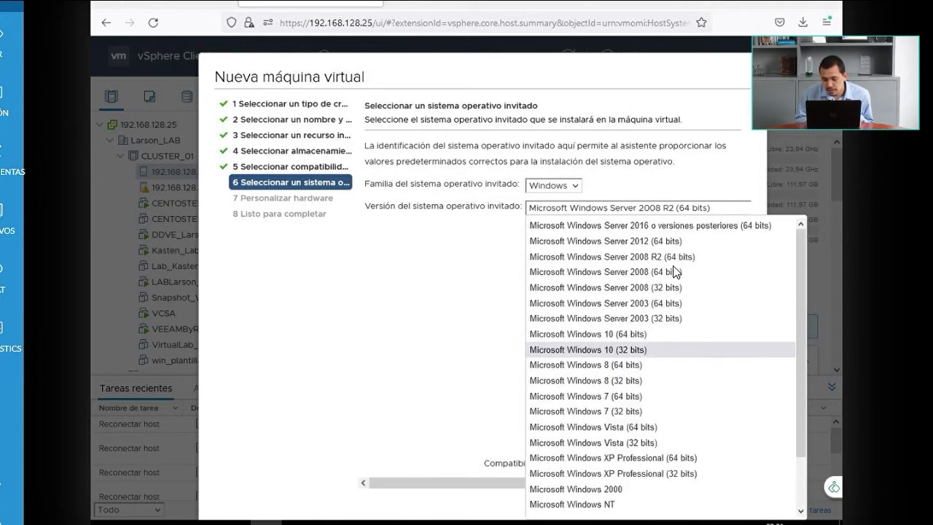
click(647, 226)
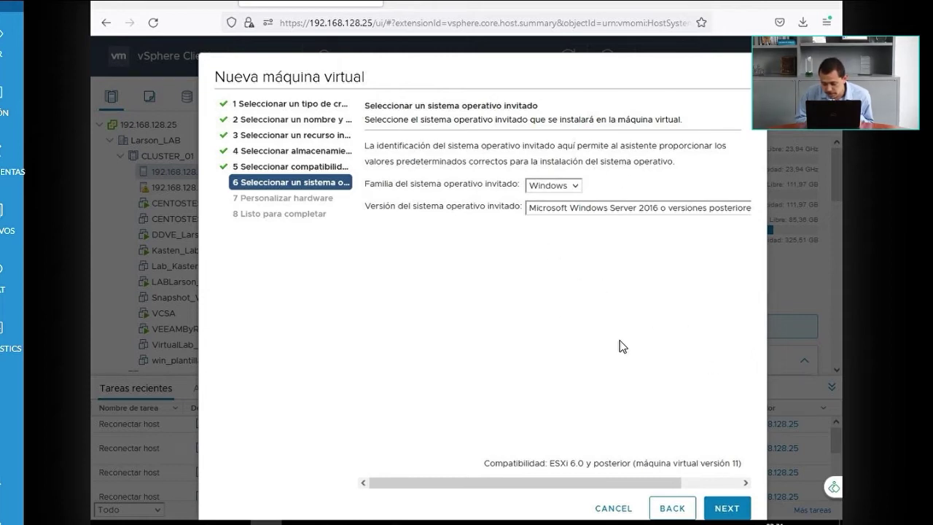
click(729, 508)
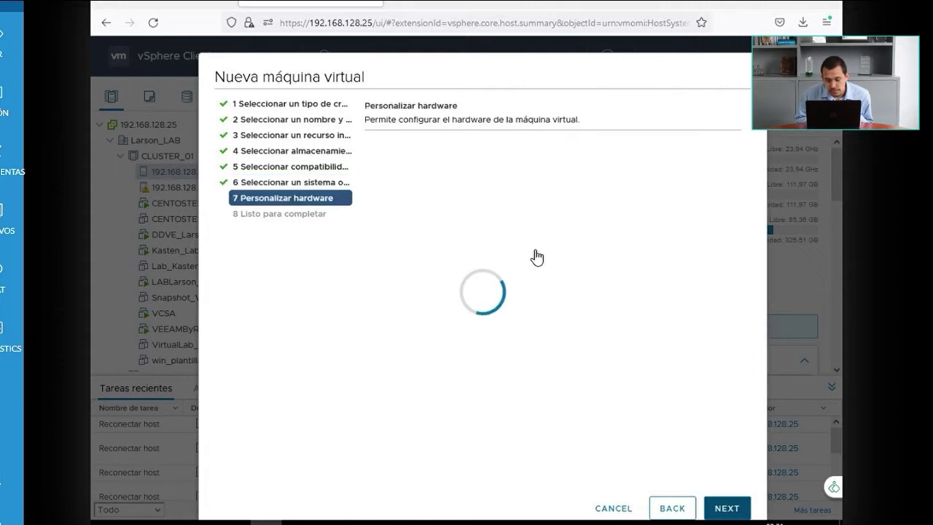
- Recheck the guest OS selection, and set the CPU to 4 with 4 cores per socket and CPU hot add enabled
click(672, 508)
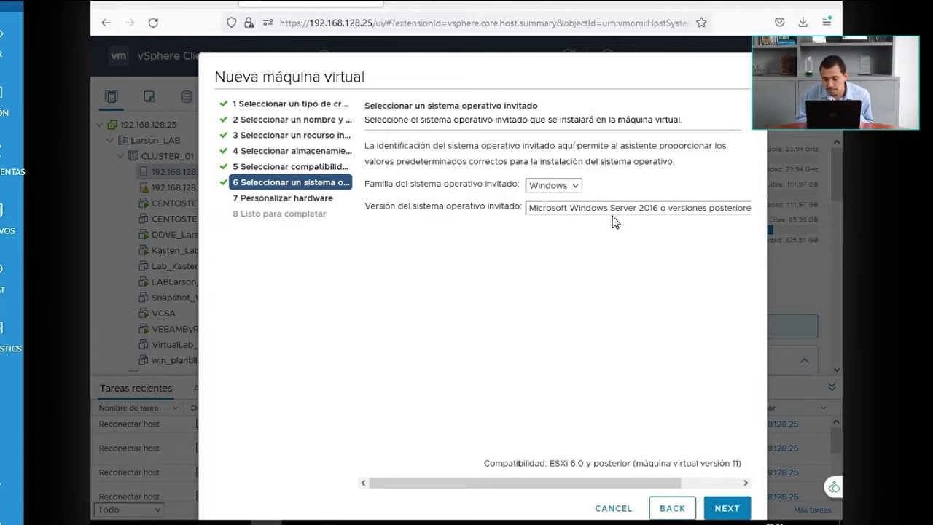
click(726, 509)
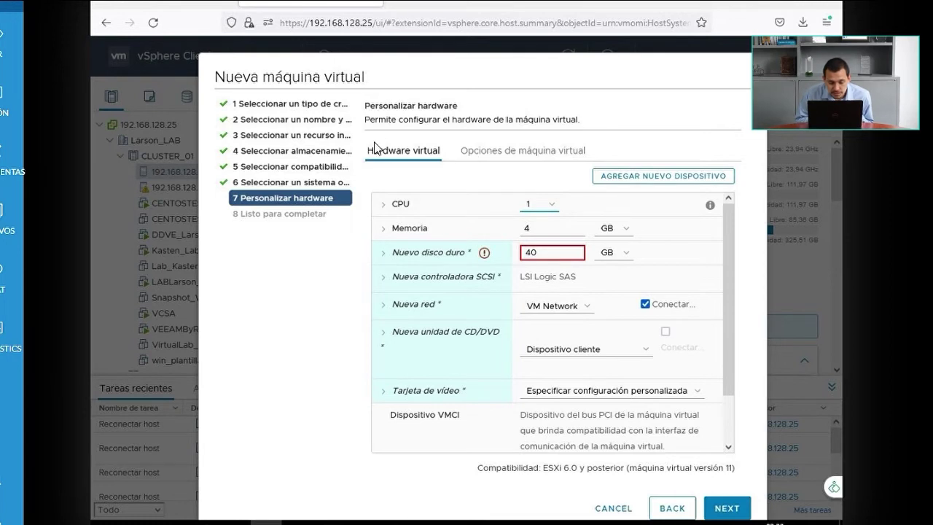
click(398, 204)
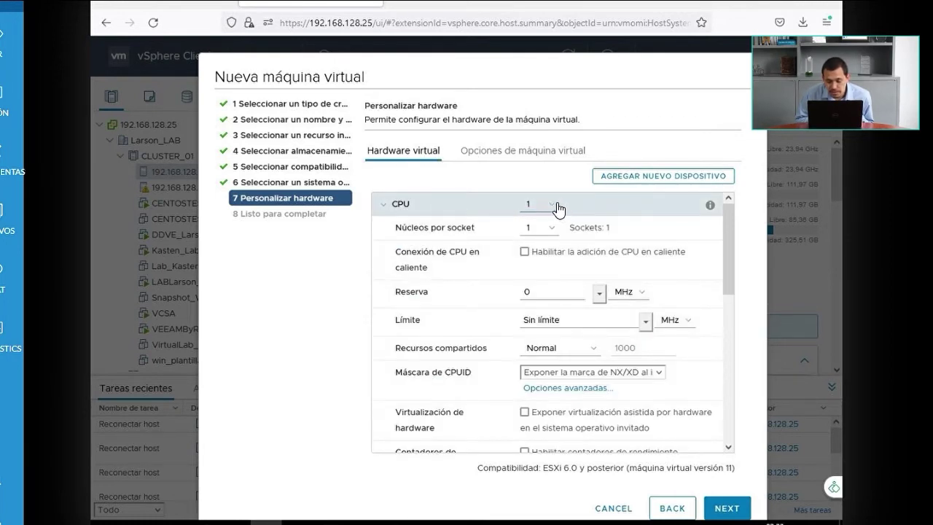
click(558, 210)
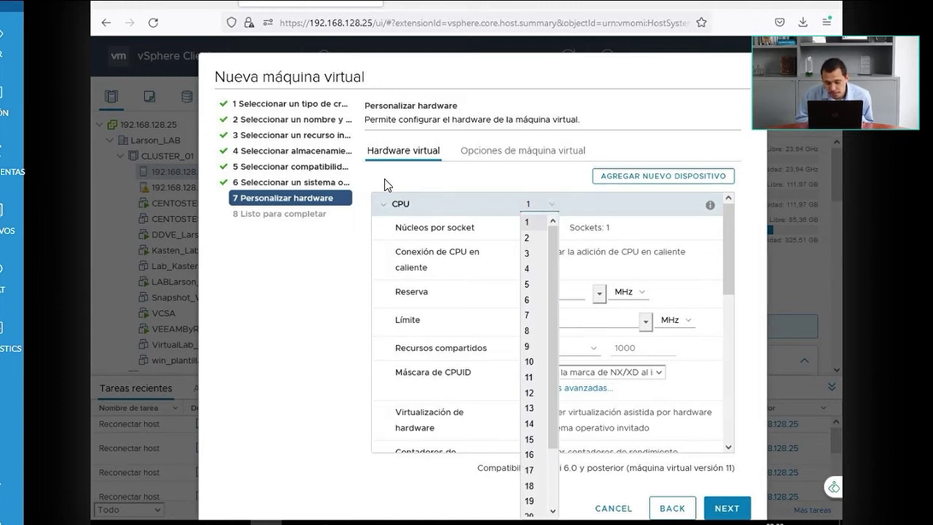
click(533, 271)
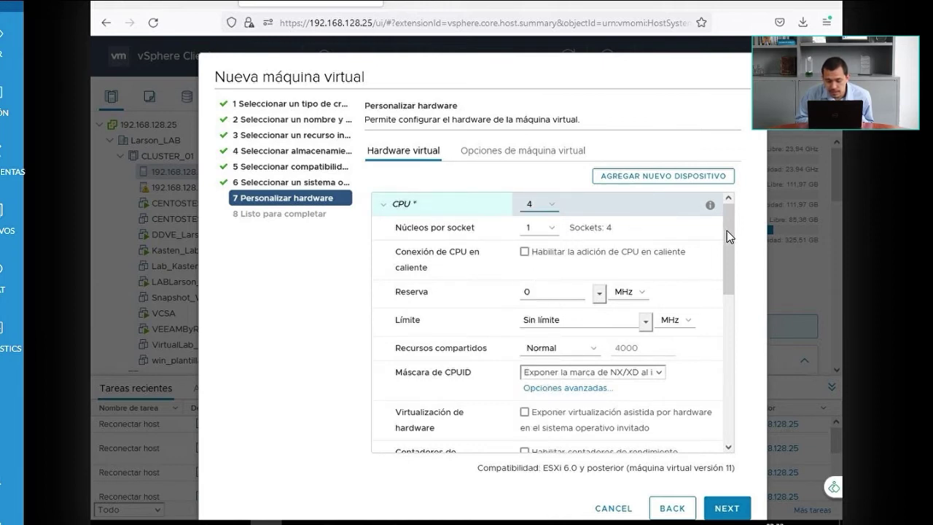
click(554, 230)
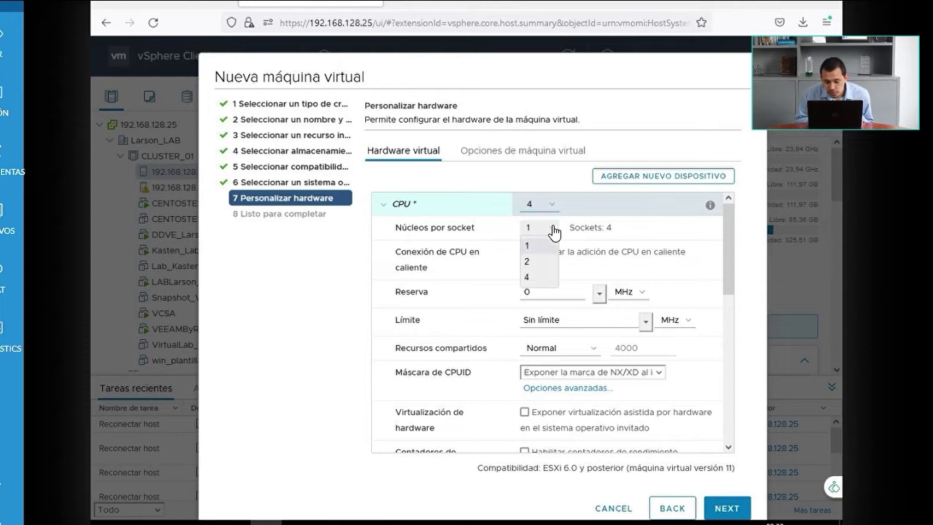
click(527, 277)
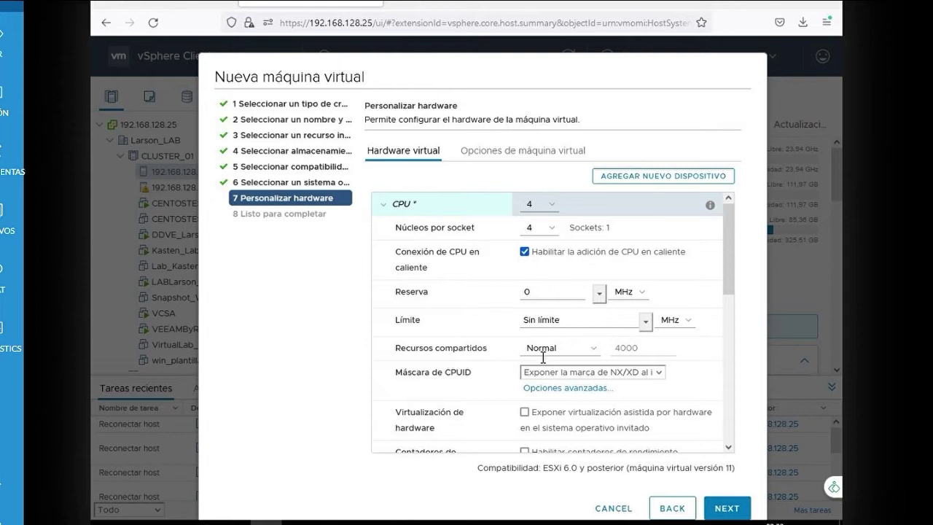
click(395, 209)
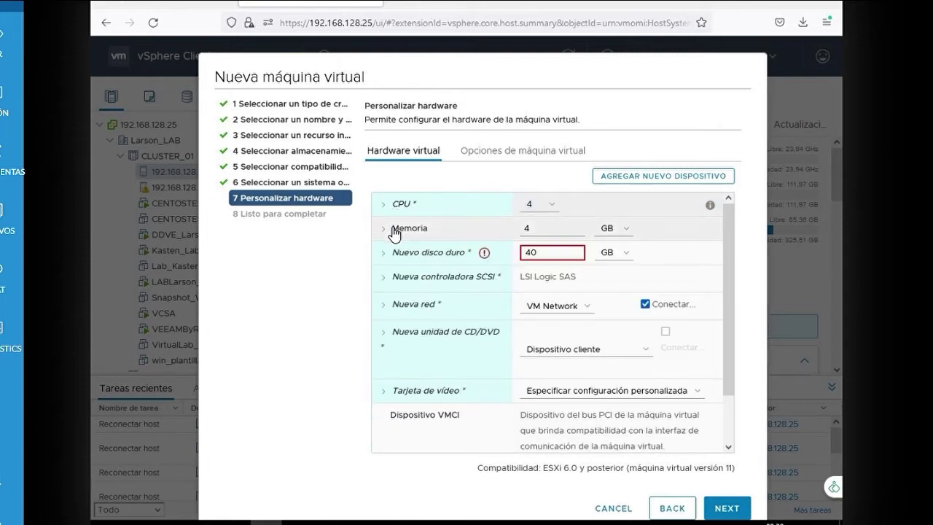
- Set the virtual machine's memory to 12 GB and enable memory hot plug
click(395, 230)
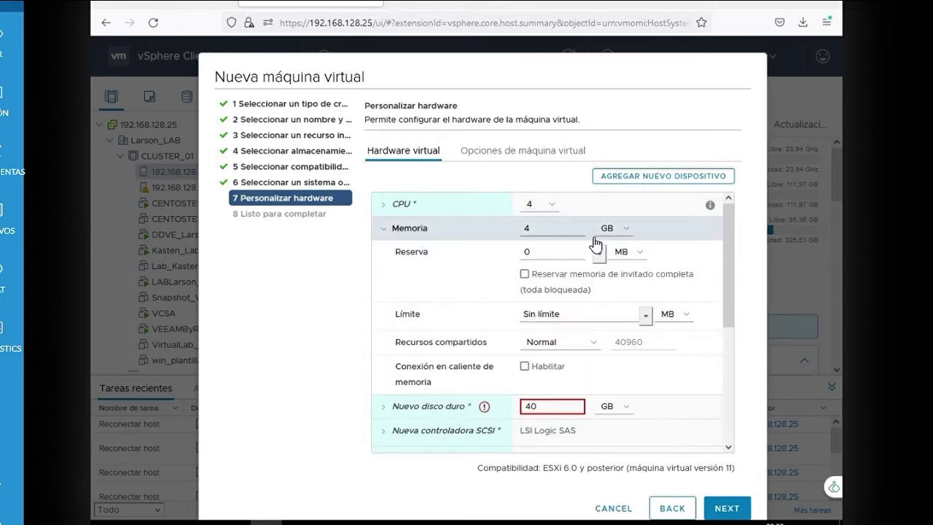
click(622, 237)
click(556, 235)
key(BackSpace)
text(12)
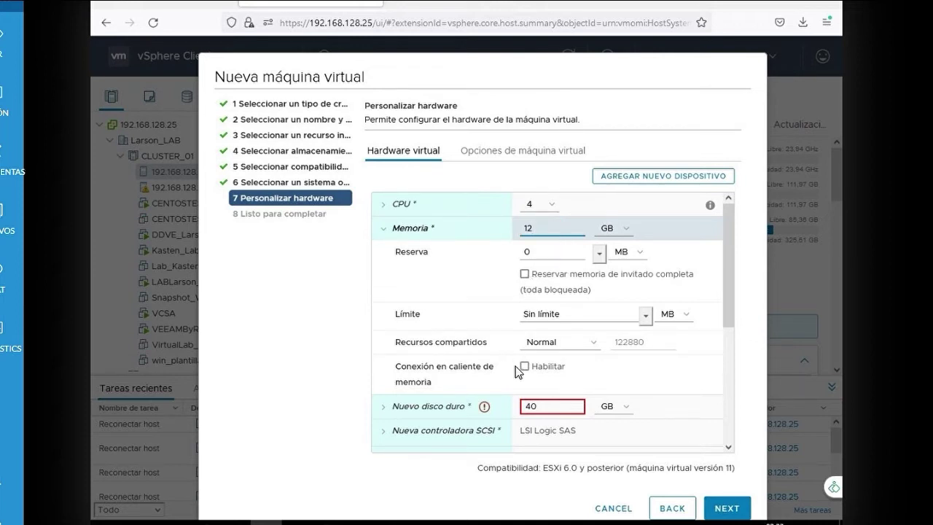
drag(513, 354, 522, 366)
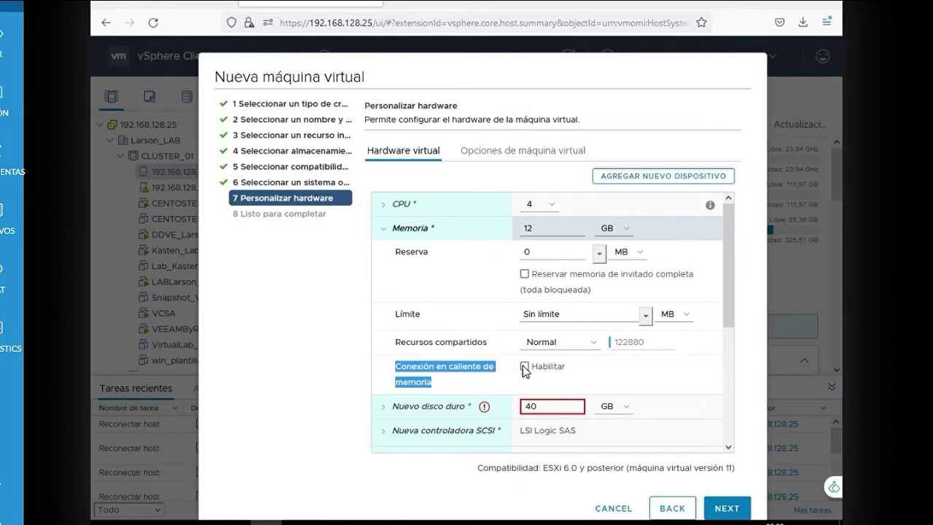
click(523, 366)
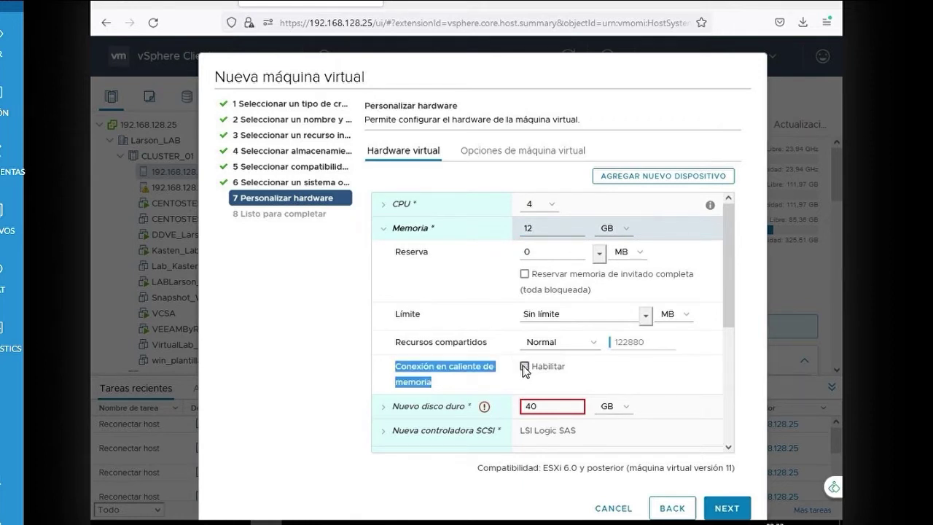
click(397, 230)
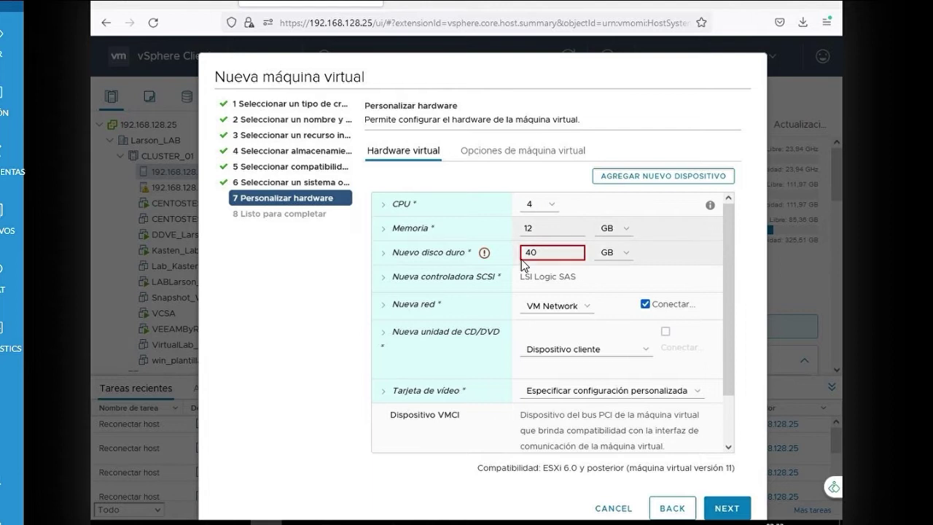
- Examine the new hard disk's storage policy and provisioning options, keeping the default policy and Aprovisionamiento fino
click(555, 255)
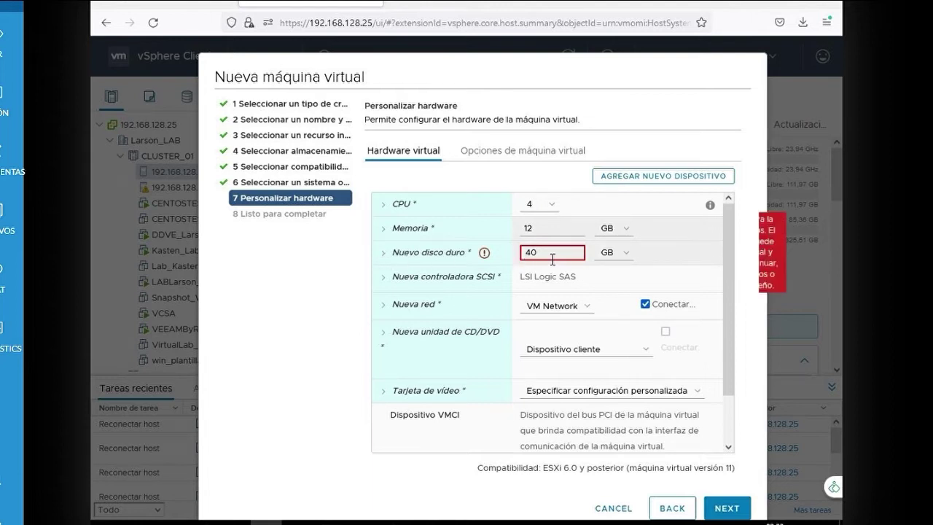
click(392, 256)
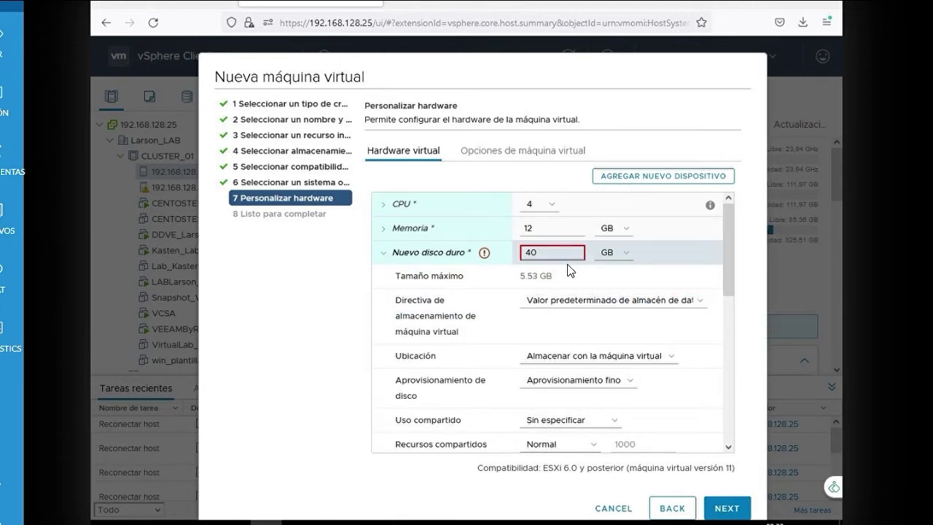
click(604, 306)
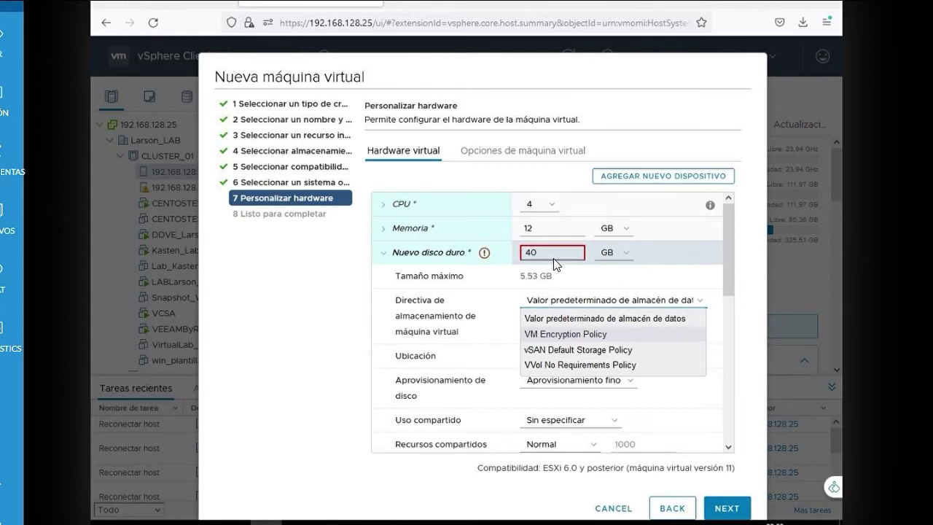
click(721, 261)
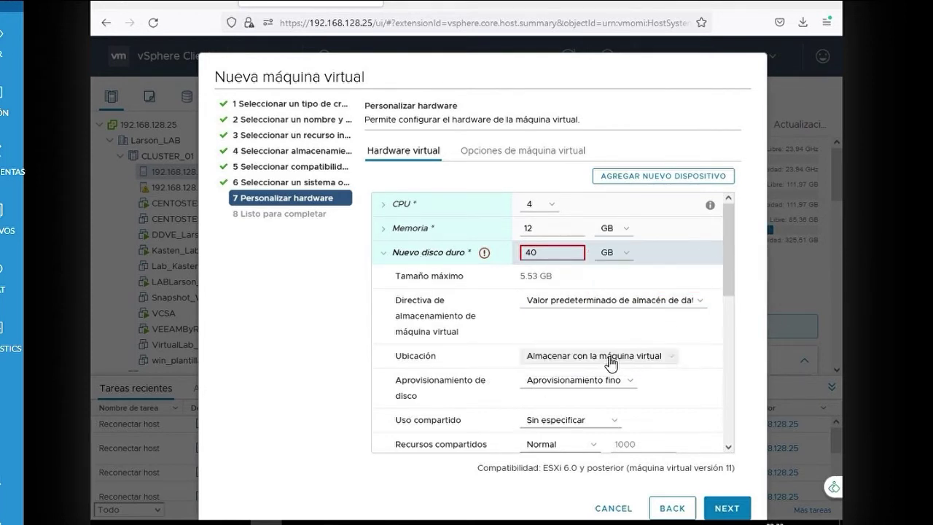
click(604, 380)
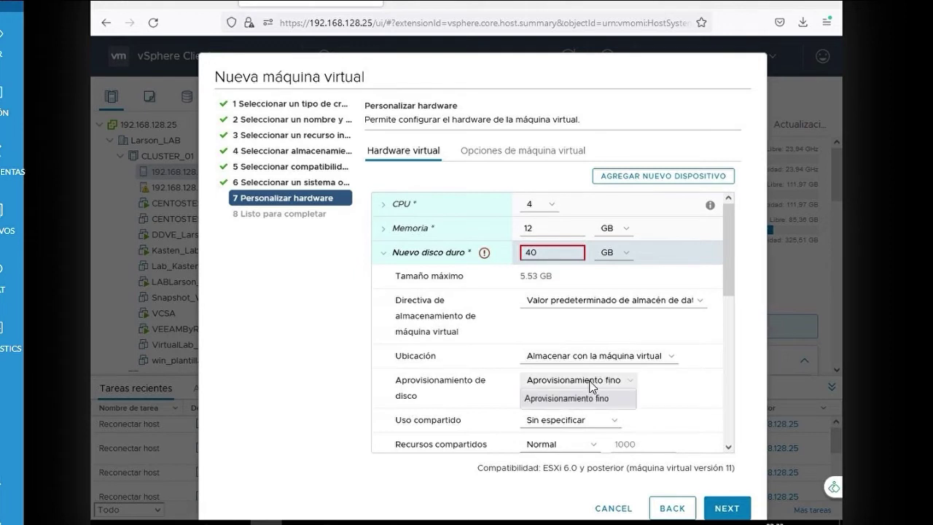
click(572, 402)
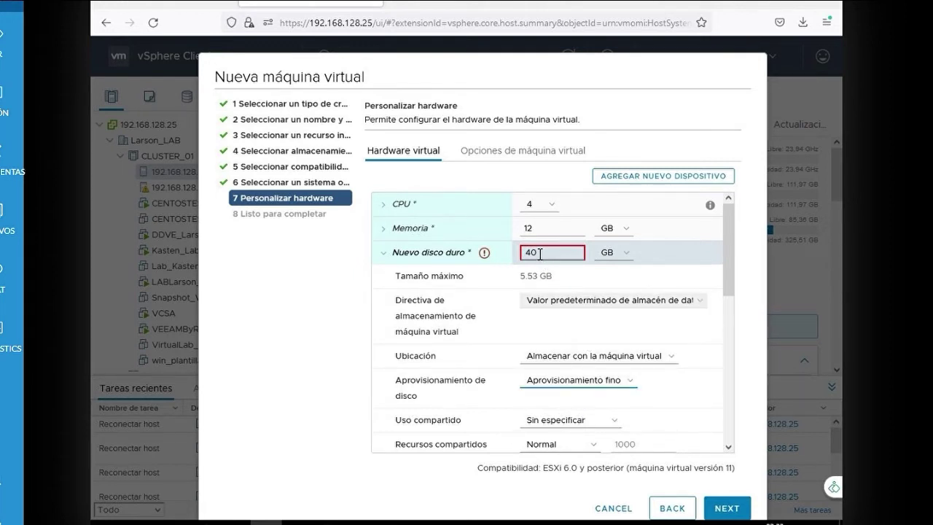
- Try a size of 100 GB for the new hard disk, and change it to 40 MB
mouse_move(546, 261)
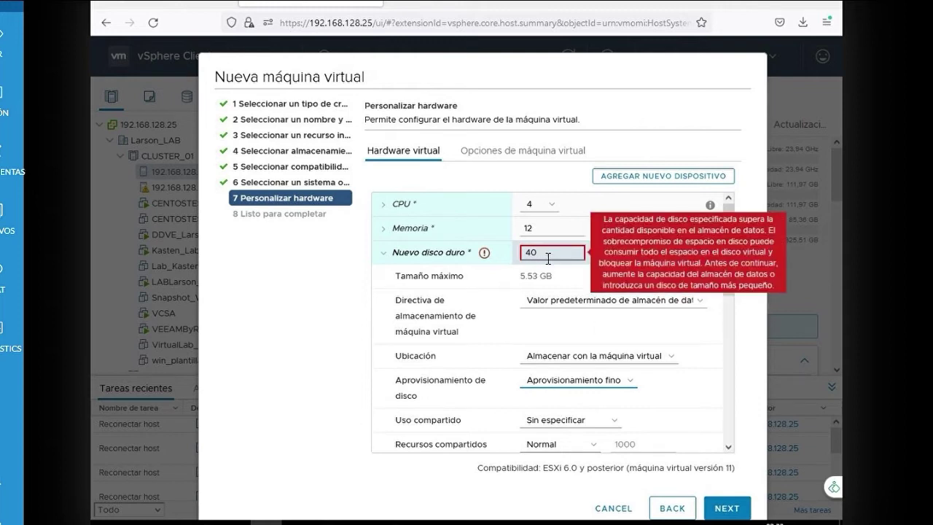
drag(547, 259, 516, 262)
key(BackSpace)
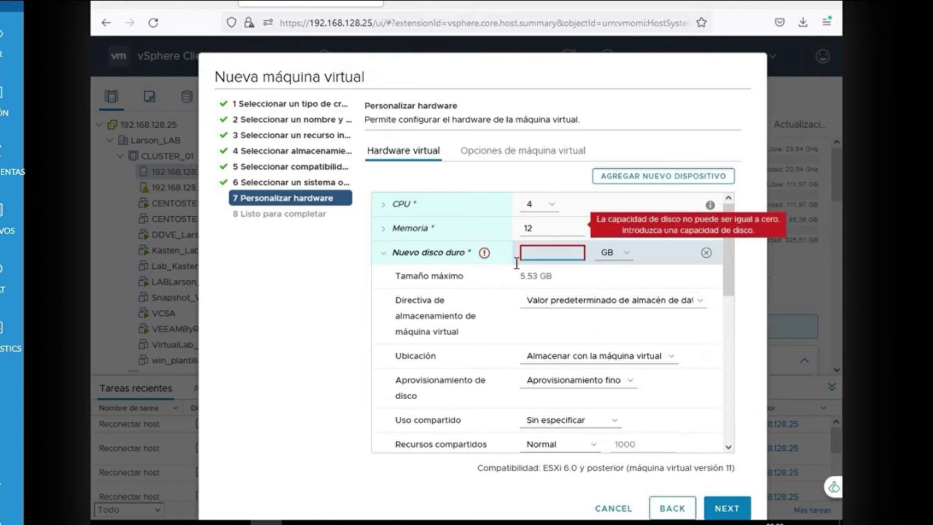
text(100)
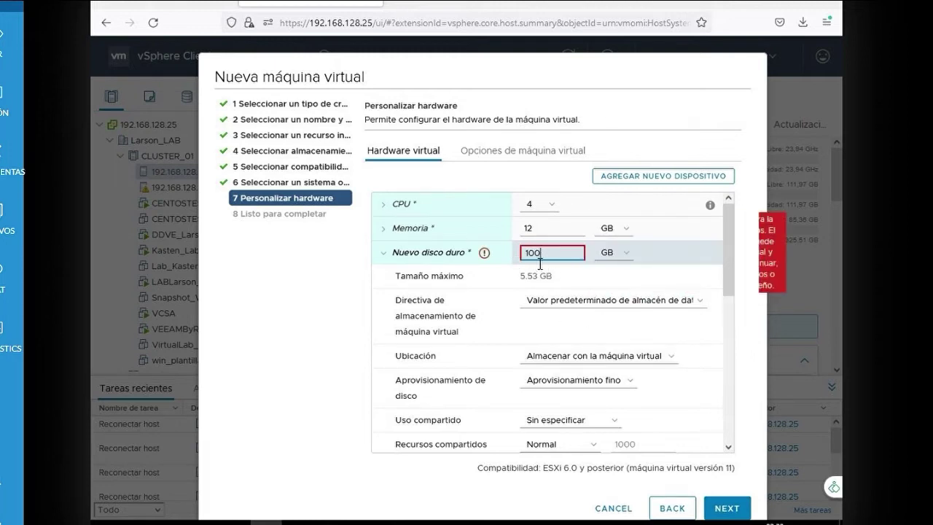
drag(526, 255, 534, 259)
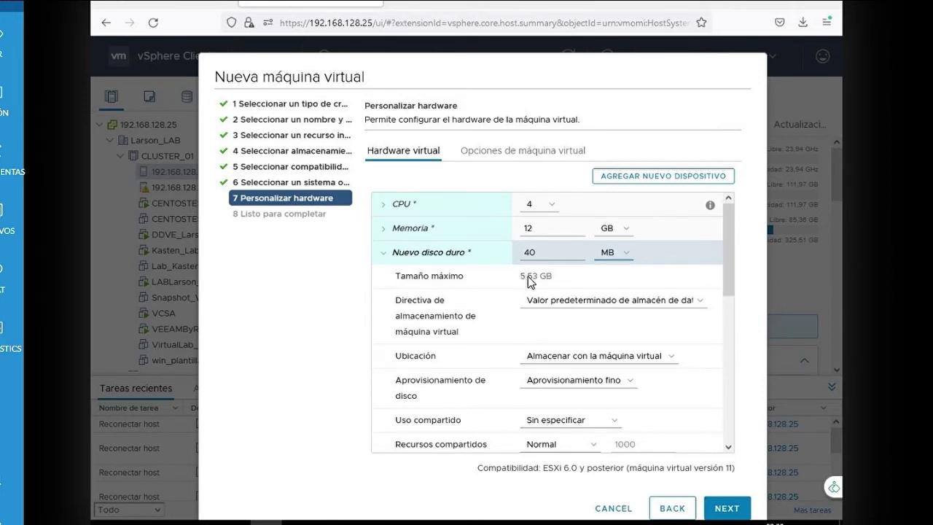
- Check the new hard disk's maximum size and change its location to datastore1
drag(521, 276, 559, 283)
click(529, 281)
scroll(643, 350, down, 1)
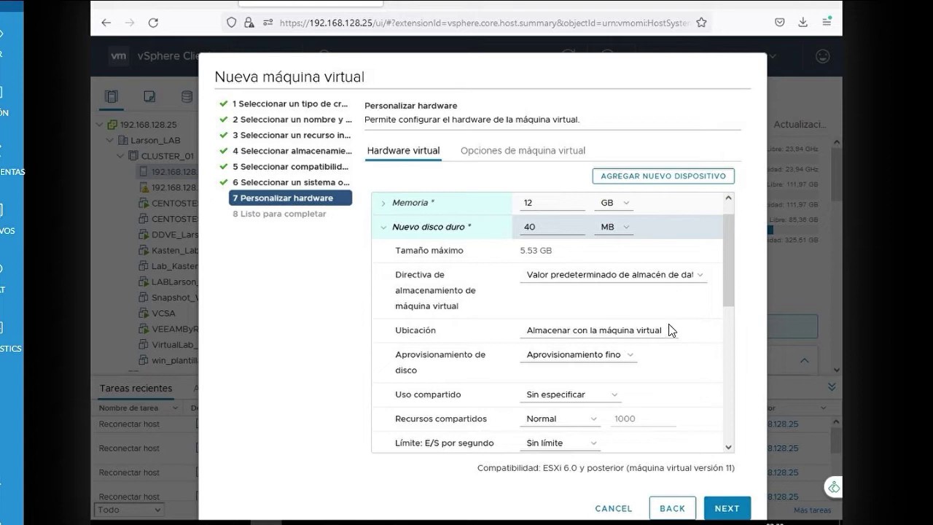
click(659, 336)
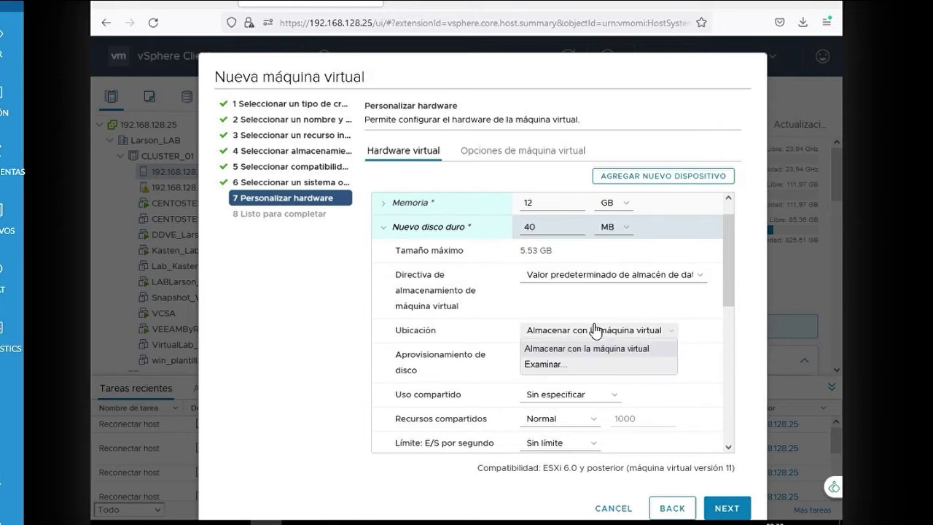
click(552, 364)
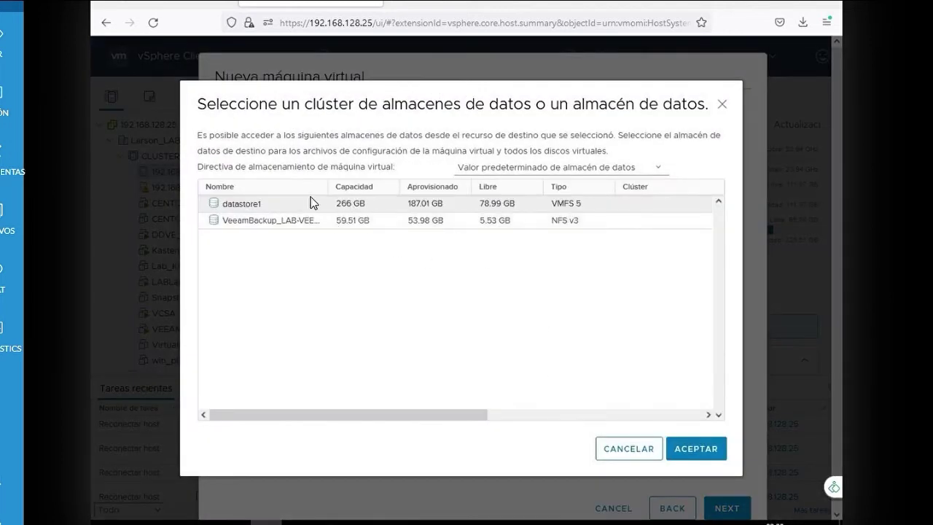
click(281, 204)
click(678, 446)
drag(519, 252, 530, 252)
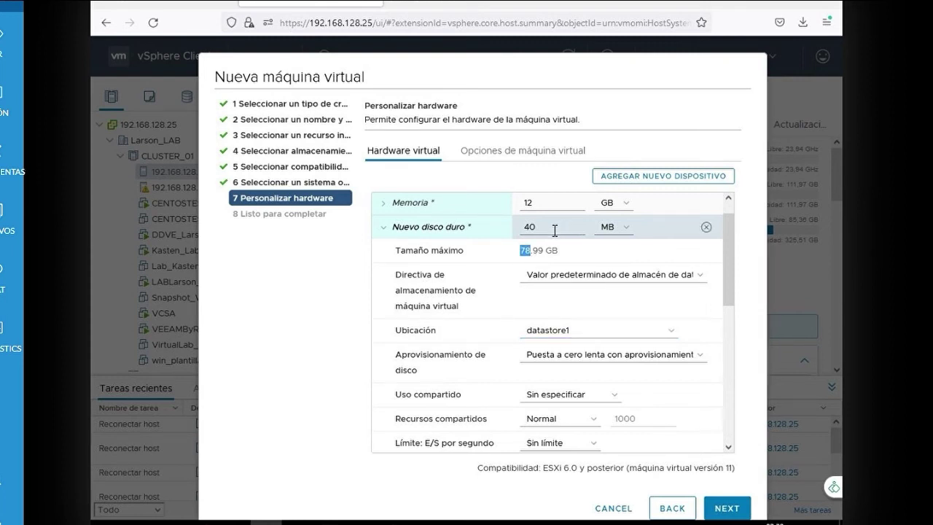
- Set the new hard disk's size to 100 GB and its disk provisioning to Aprovisionamiento fino
click(556, 229)
click(624, 226)
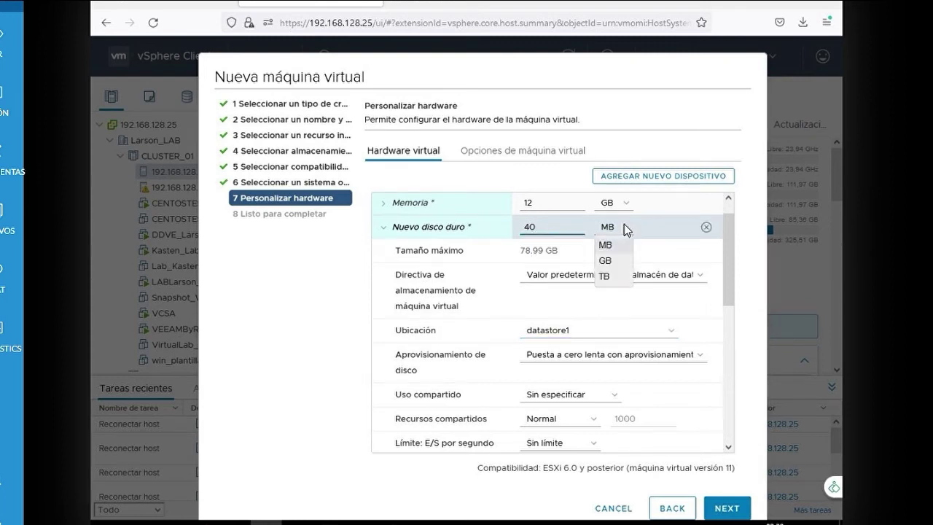
click(616, 260)
click(554, 232)
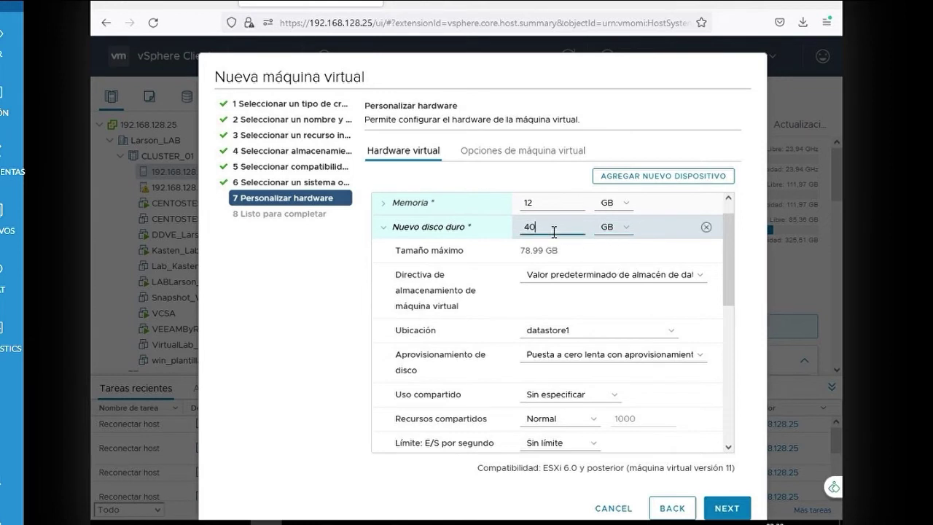
key(BackSpace)
key(BackSpace)
text(100)
click(552, 356)
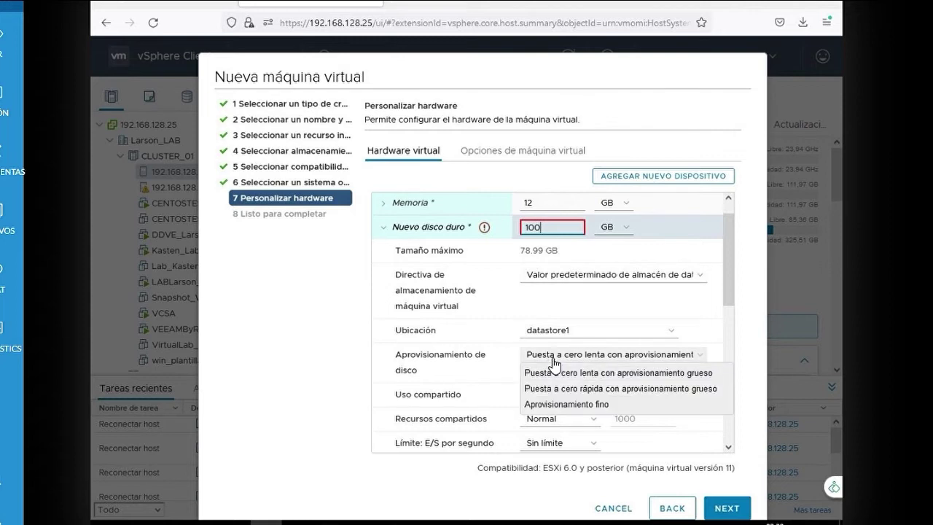
click(545, 406)
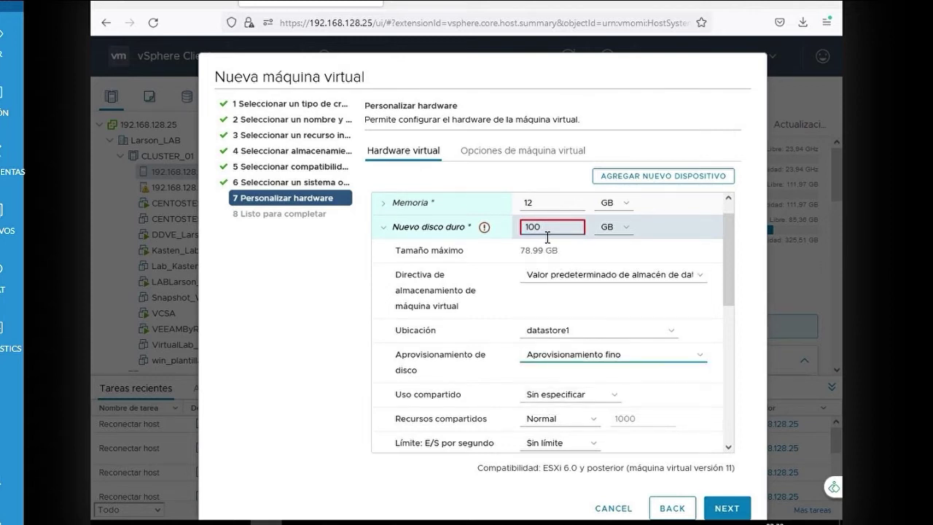
- Reduce the new hard disk's size to 70 GB
mouse_move(542, 237)
drag(547, 235, 528, 233)
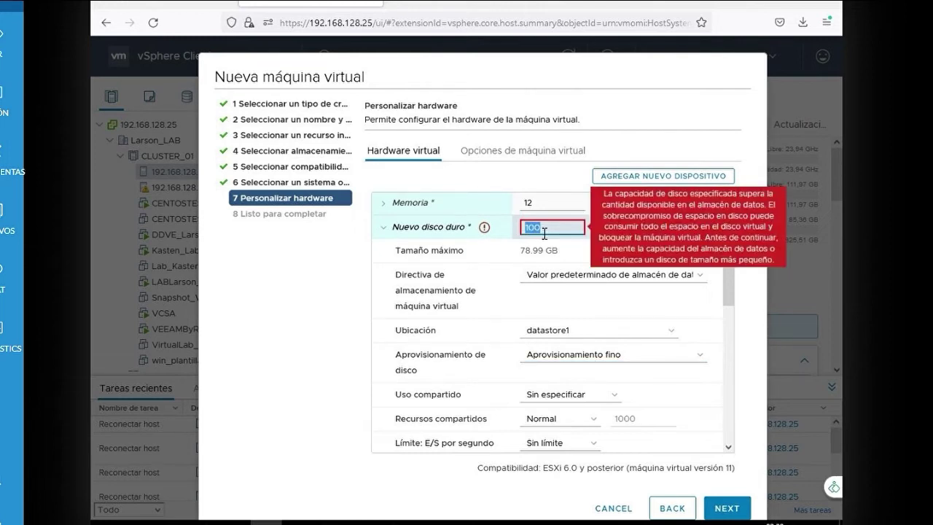
click(543, 234)
double_click(535, 238)
click(551, 236)
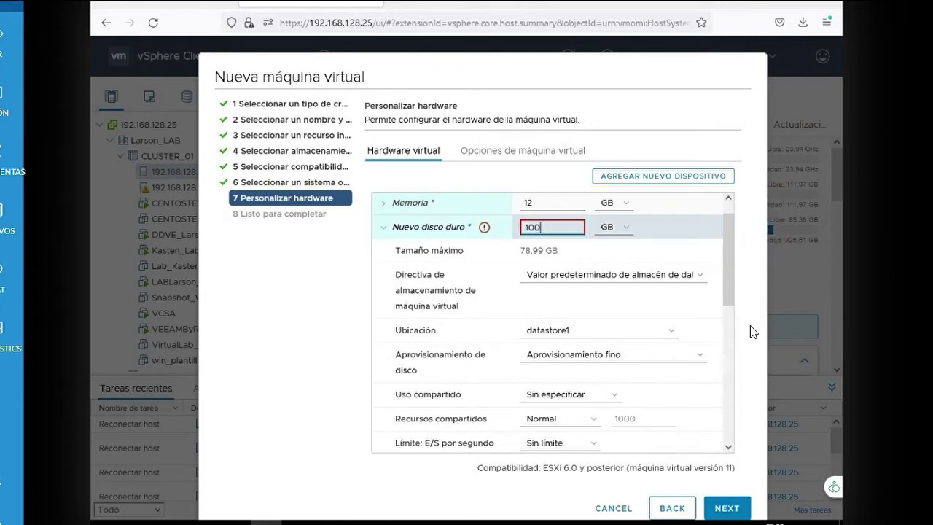
double_click(570, 230)
key(BackSpace)
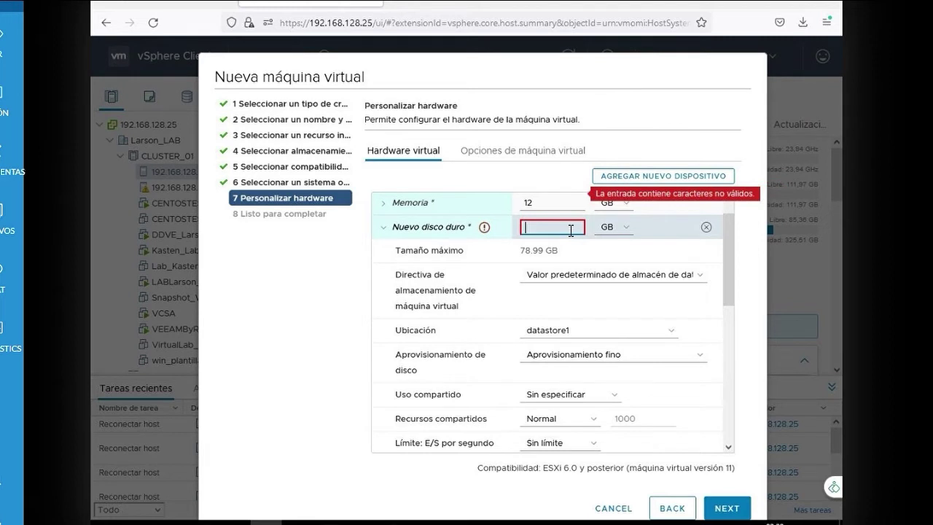
text(70)
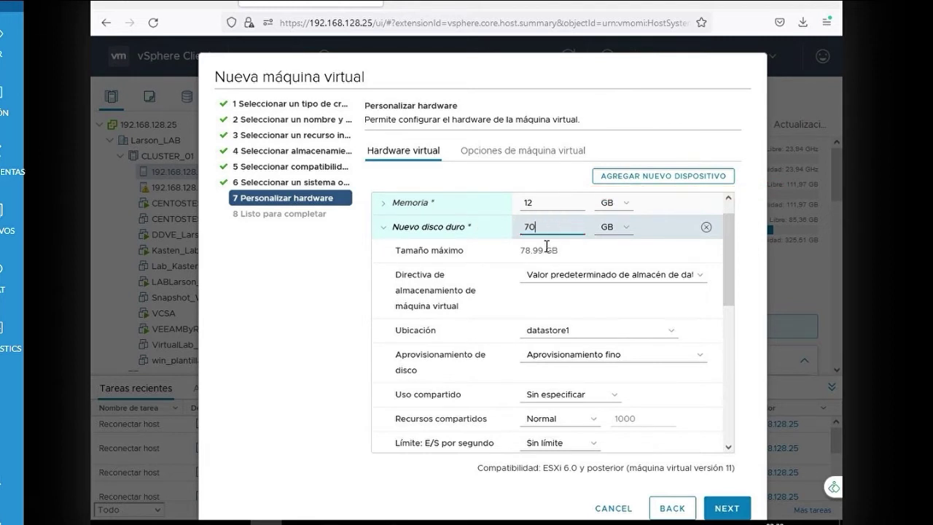
- Review the new hard disk's maximum size and the options offered for its disk provisioning and sharing
double_click(548, 258)
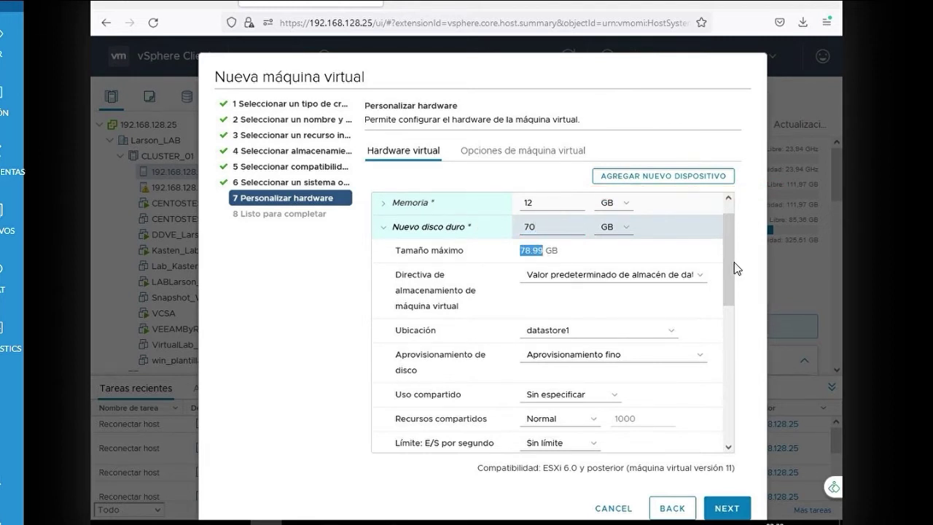
scroll(735, 284, down, 3)
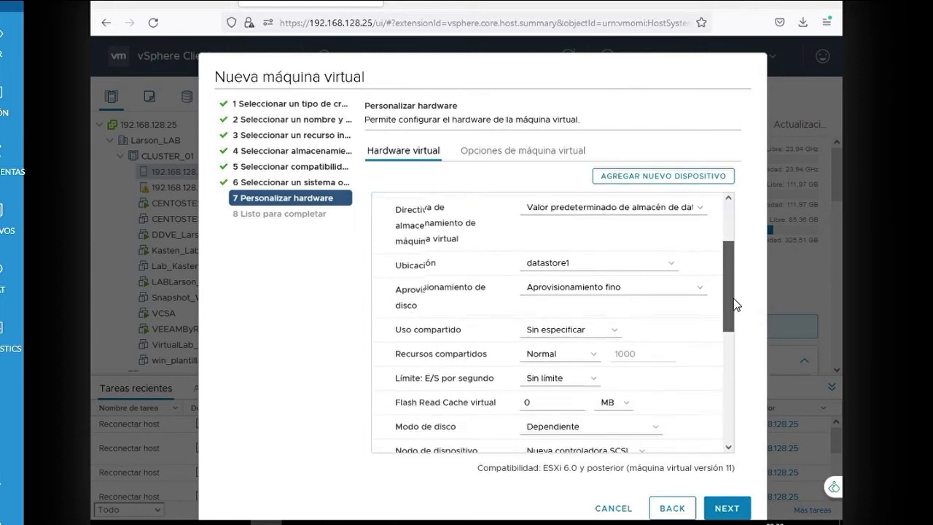
click(680, 271)
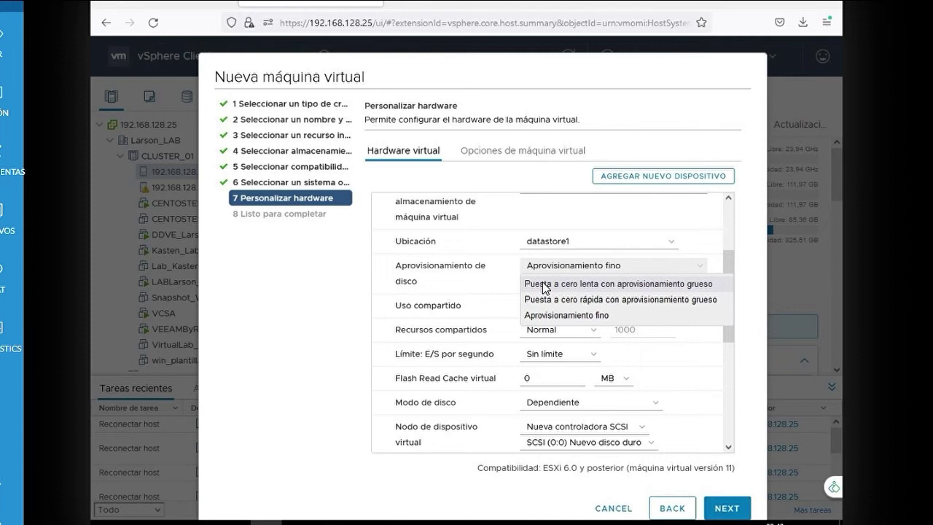
click(732, 256)
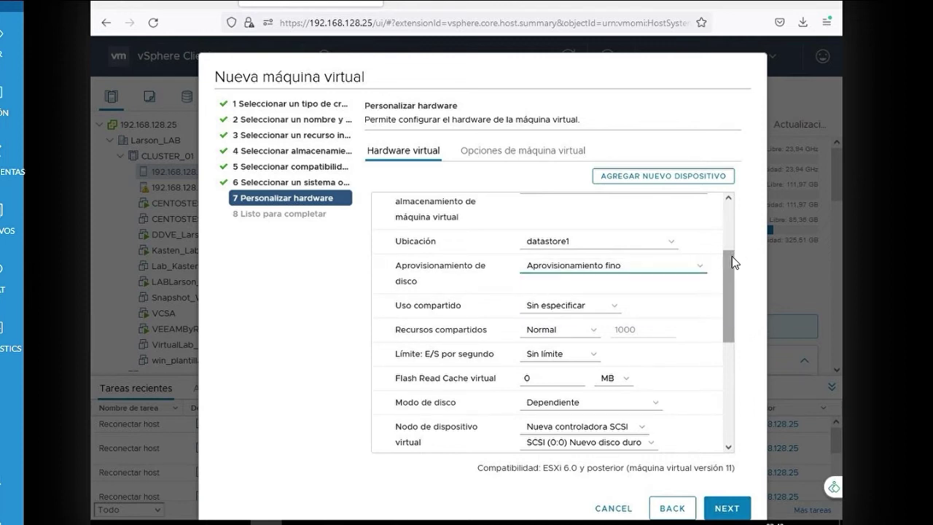
click(595, 318)
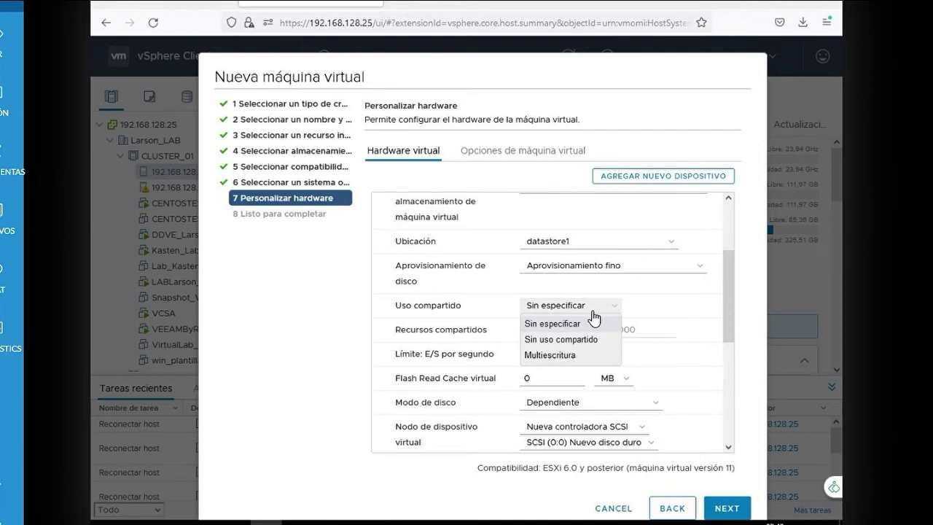
click(732, 295)
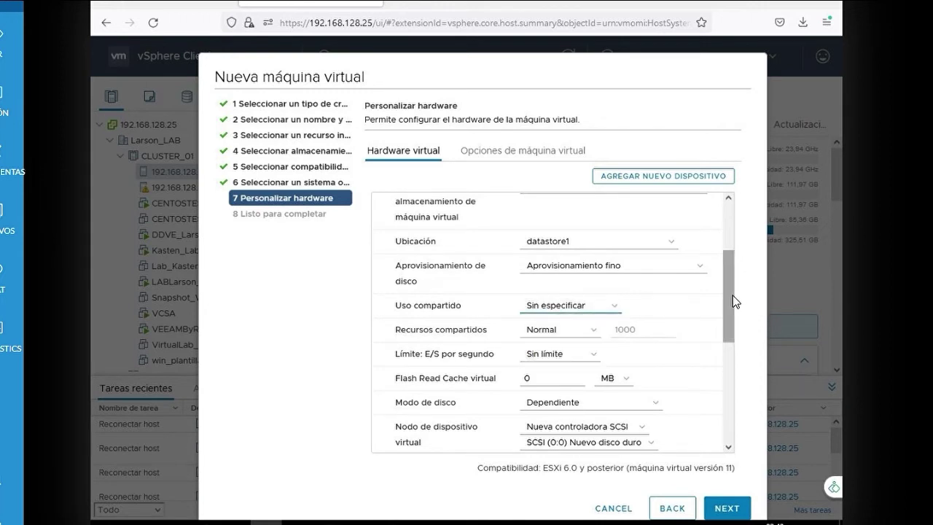
- Examine the controllers and SCSI addresses available for the new hard disk's virtual device node
drag(727, 310, 729, 367)
scroll(728, 366, down, 1)
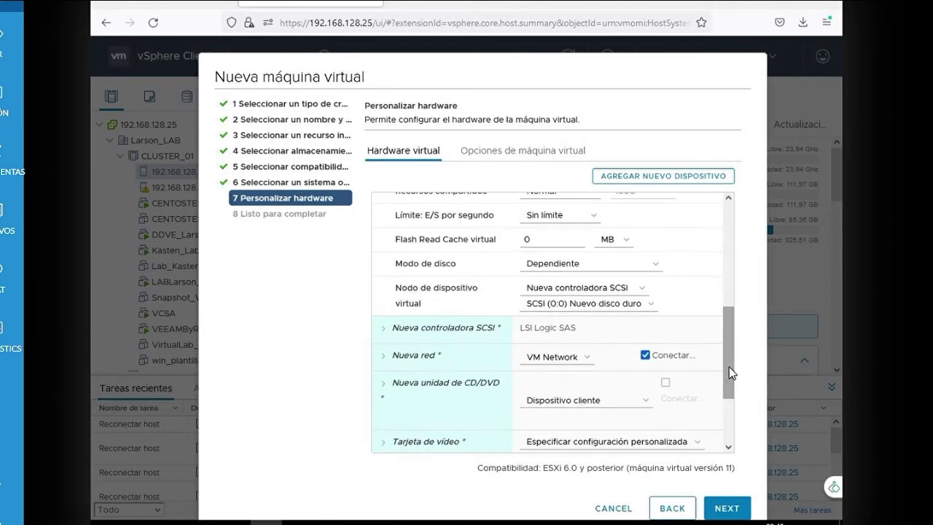
click(558, 291)
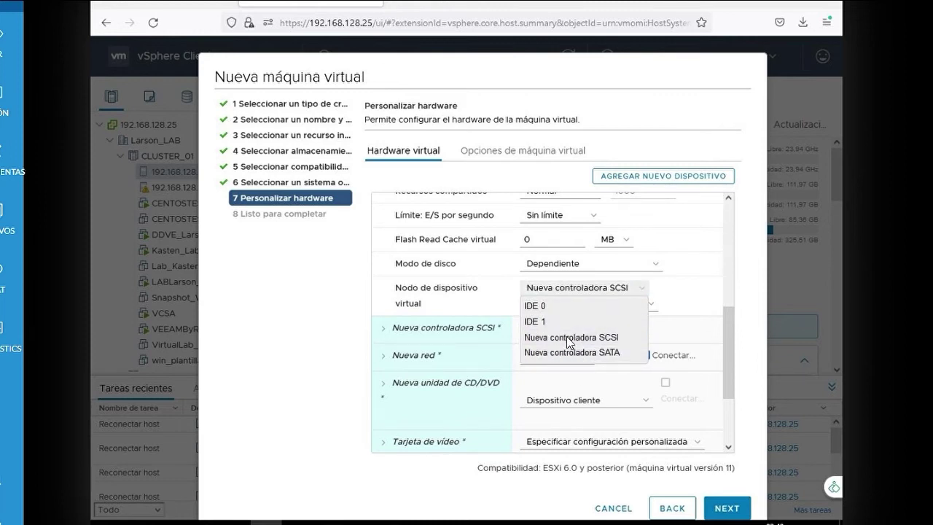
click(688, 287)
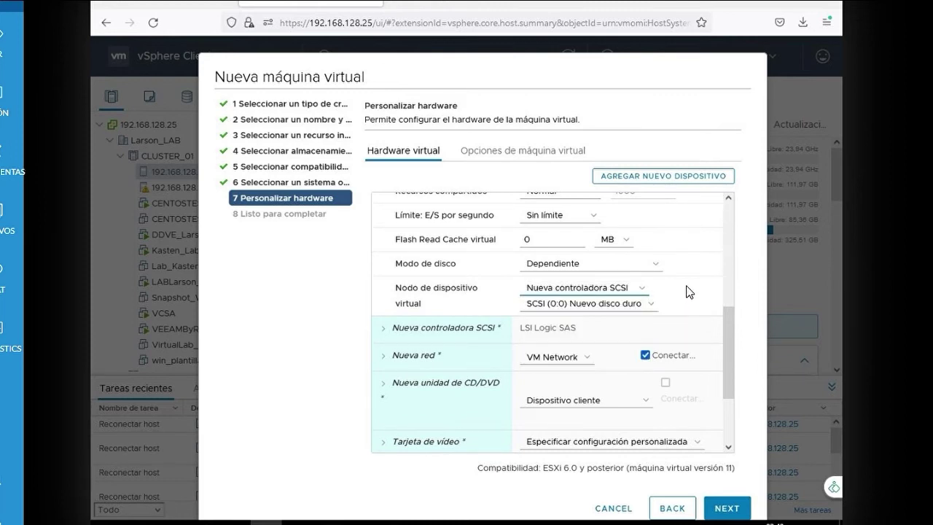
click(649, 304)
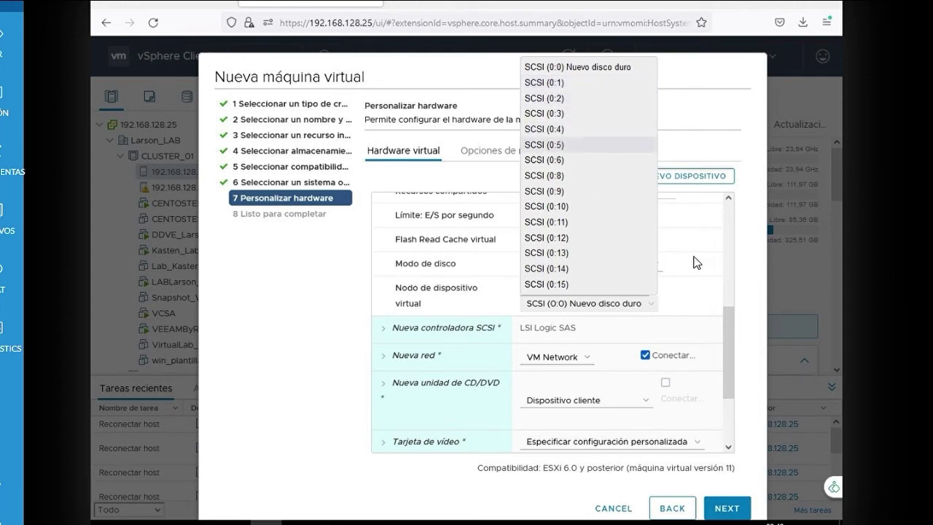
click(733, 334)
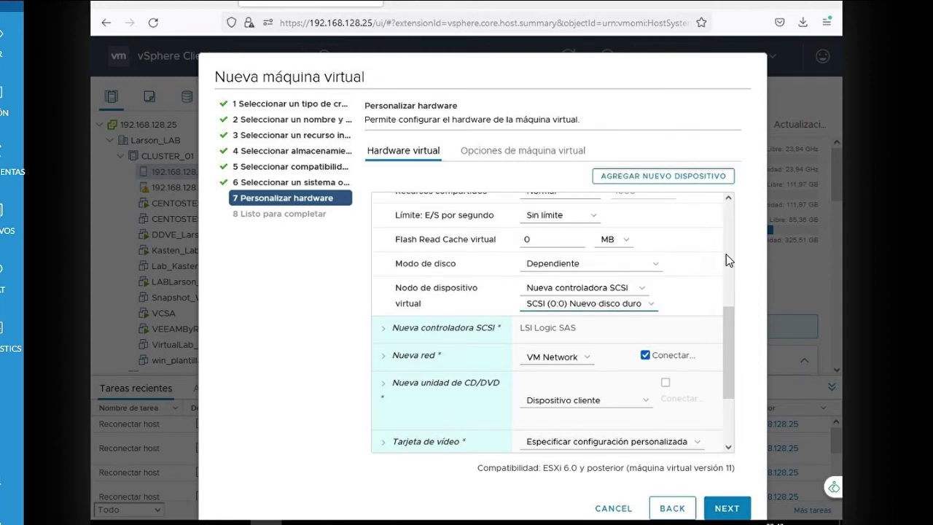
- Add a second hard disk to the virtual machine and set its size to 5 GB
click(682, 181)
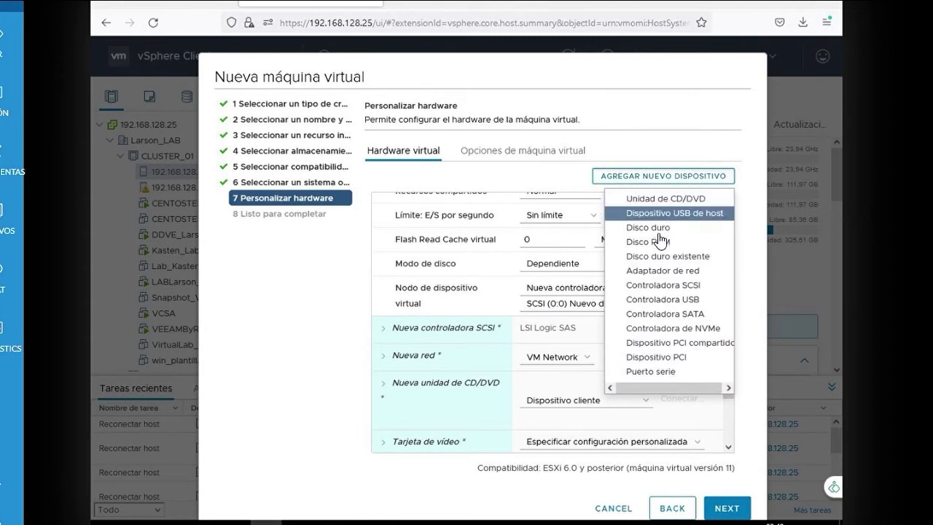
click(648, 228)
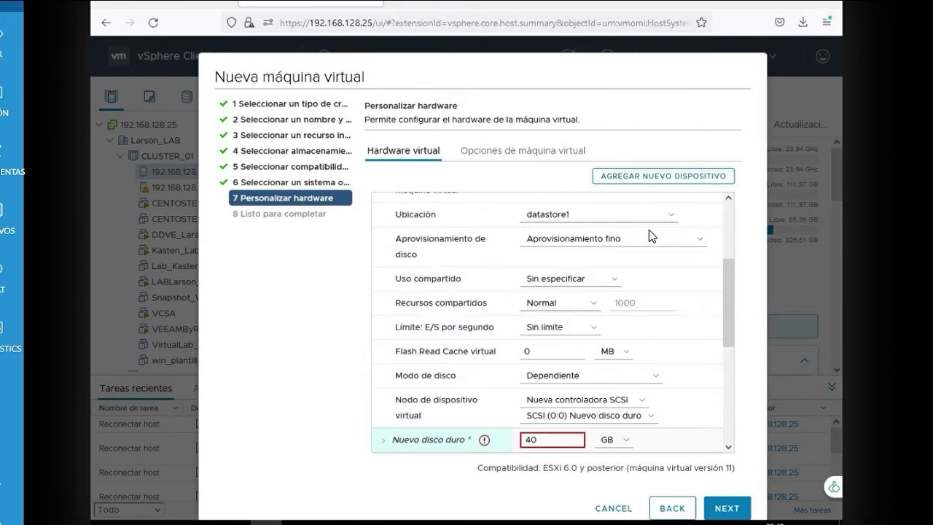
drag(726, 317, 725, 352)
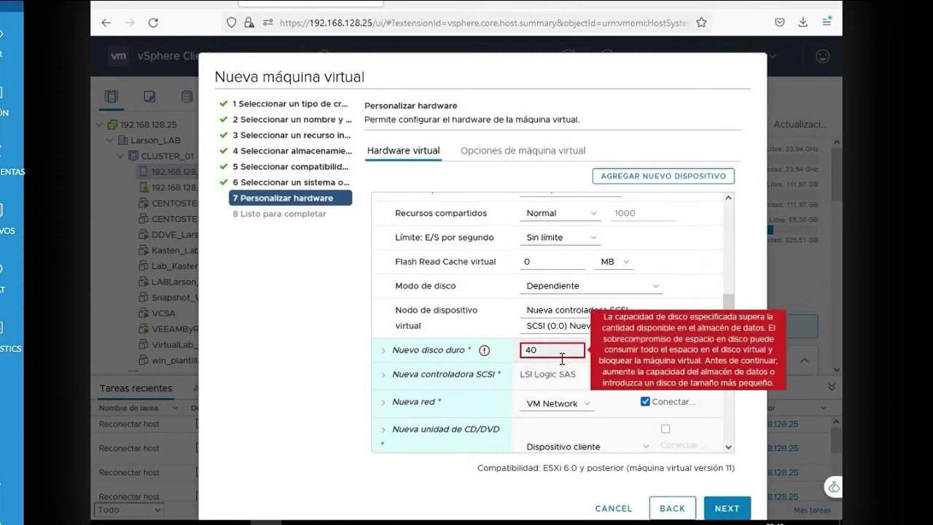
click(561, 358)
key(BackSpace)
key(BackSpace)
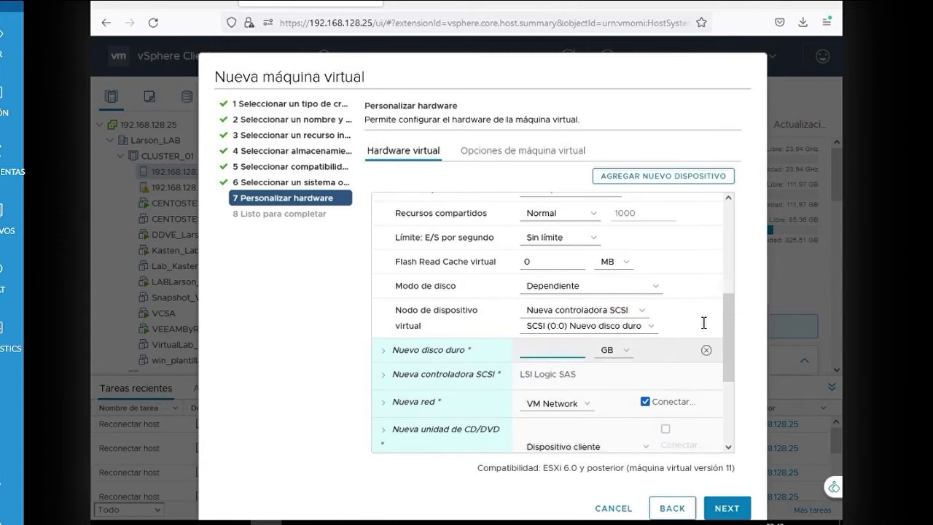
drag(727, 327, 732, 363)
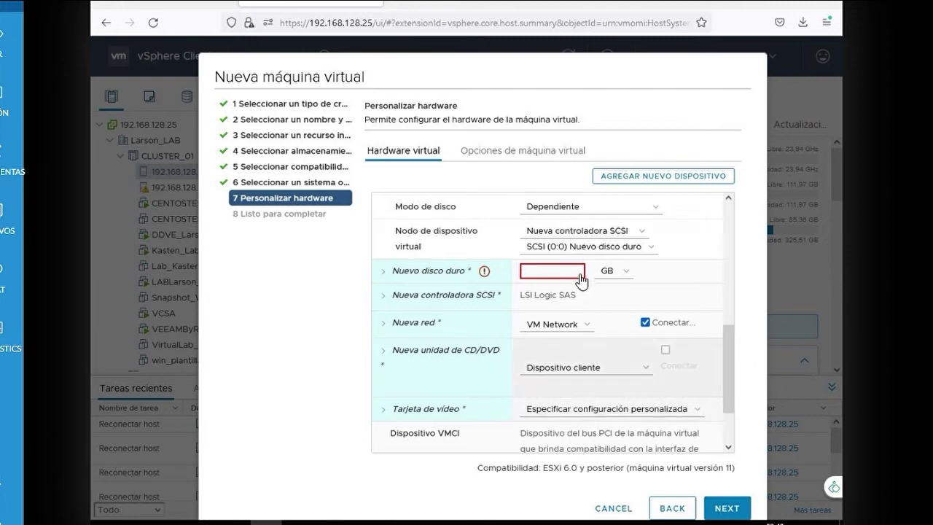
click(378, 276)
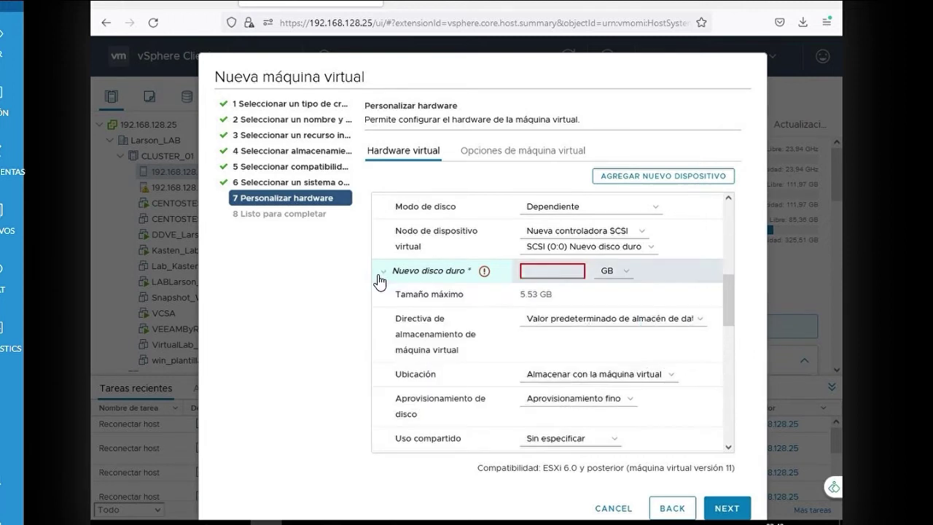
click(559, 276)
text(5)
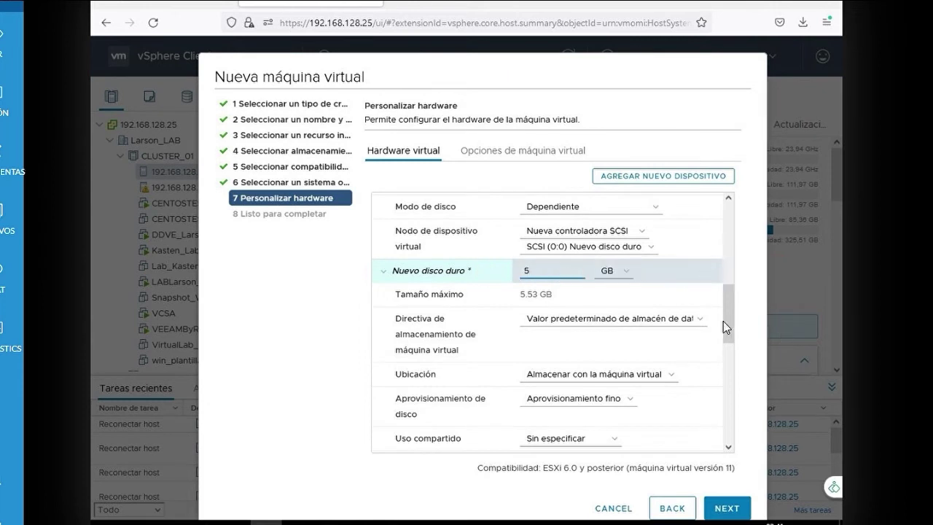
- Check the SCSI addresses available for the second hard disk, and collapse the settings of both hard disks
drag(723, 322, 728, 380)
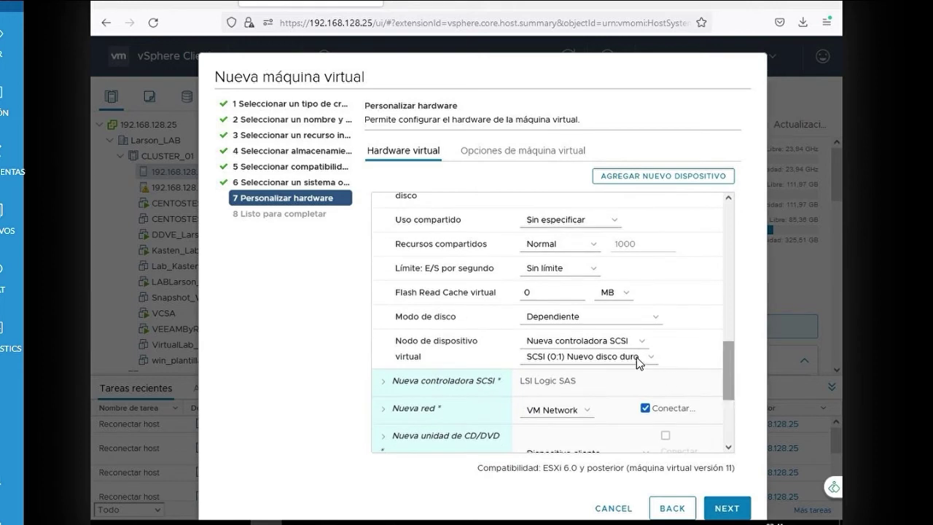
click(637, 357)
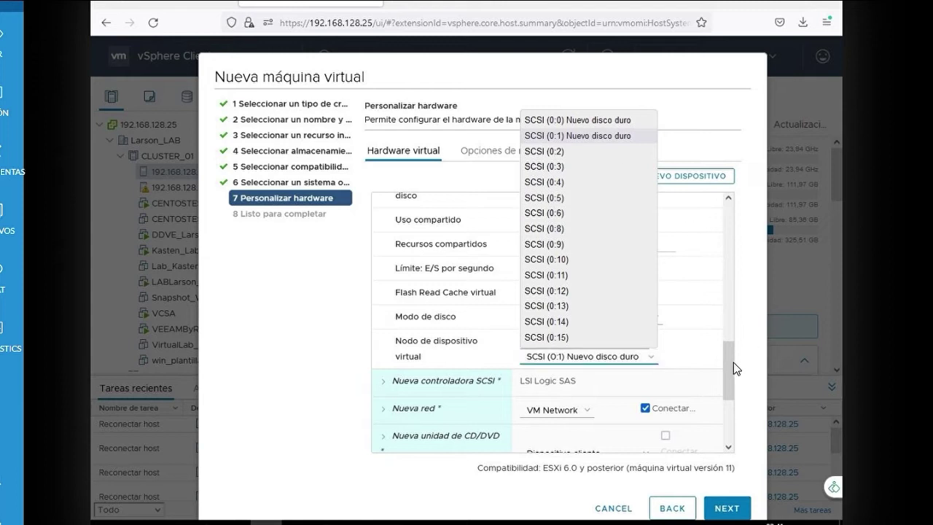
mouse_move(733, 363)
mouse_down()
mouse_move(725, 246)
mouse_move(731, 368)
mouse_up()
scroll(726, 384, down, 2)
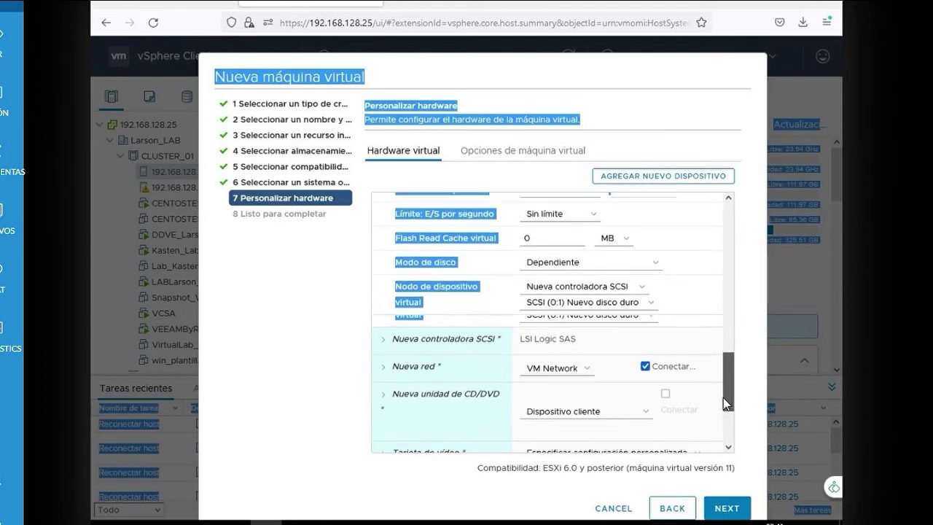
scroll(565, 326, up, 5)
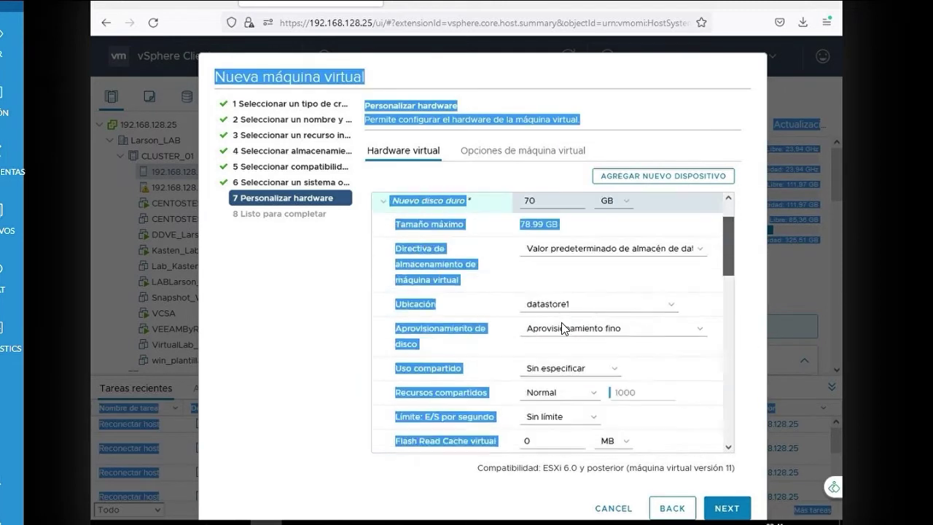
click(384, 261)
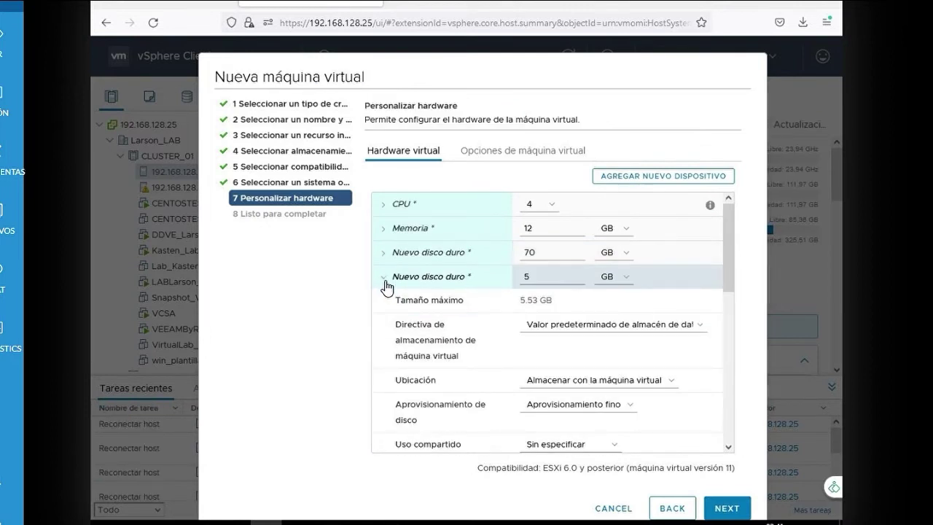
click(385, 281)
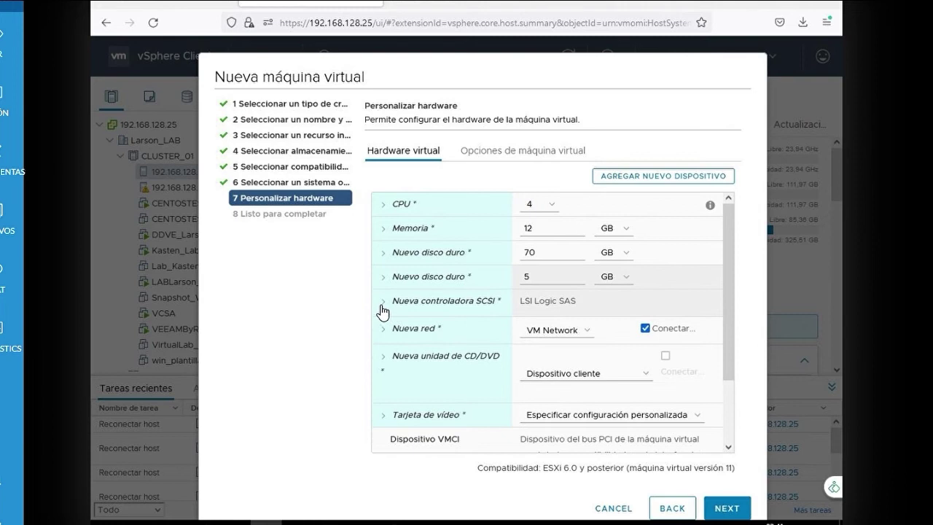
- Review the types available for the new SCSI controller and collapse its settings
click(383, 306)
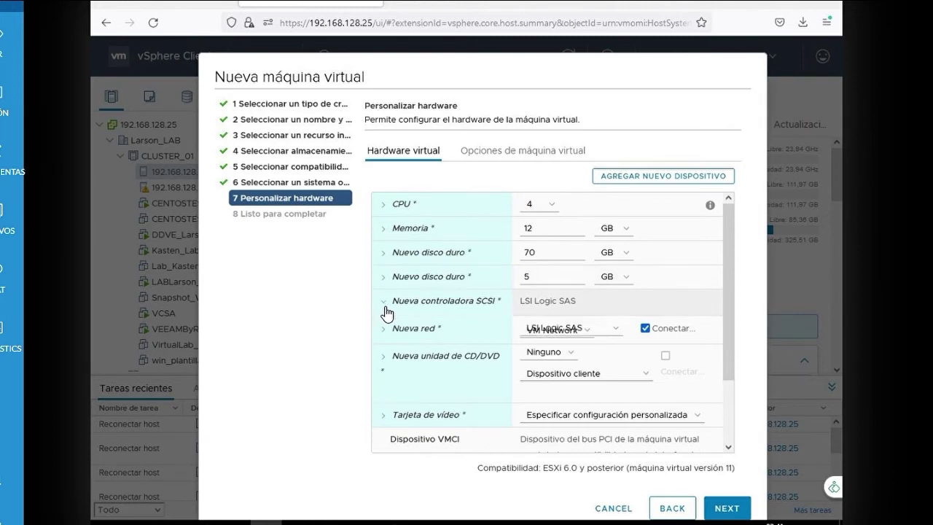
click(590, 337)
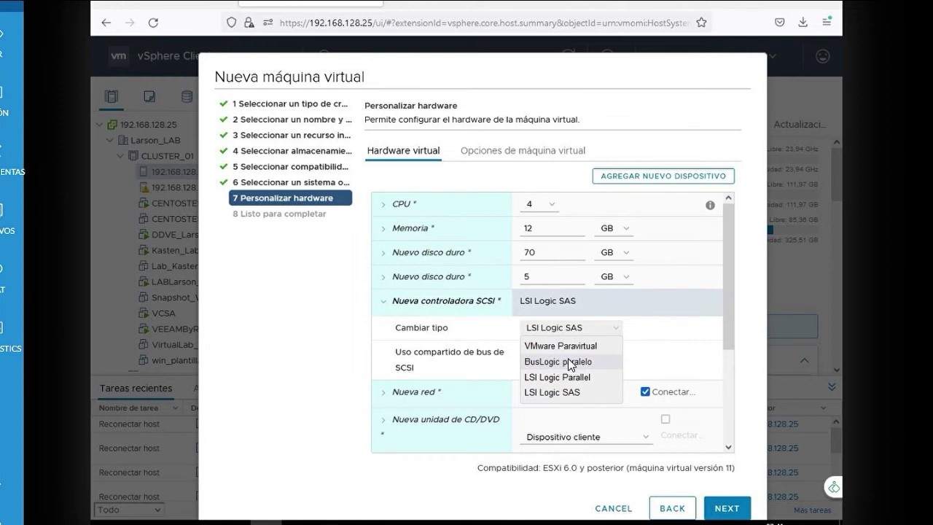
click(388, 304)
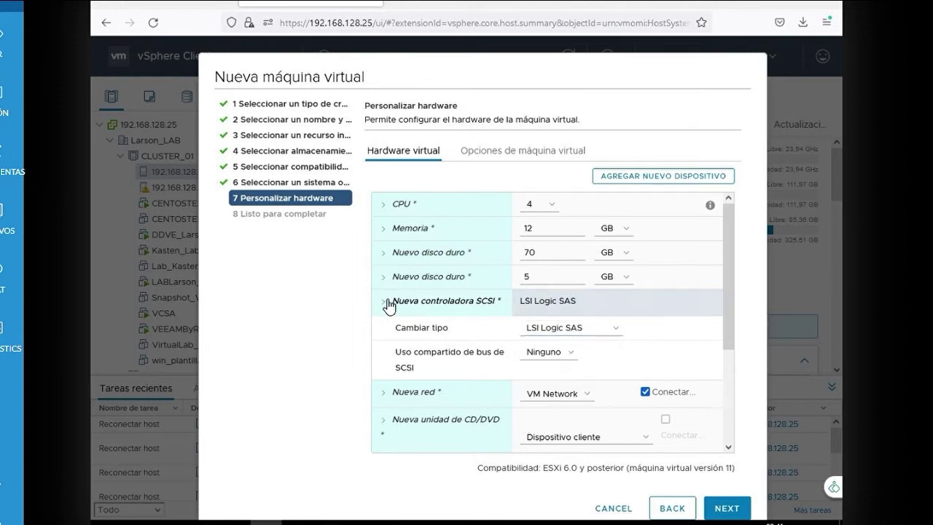
click(387, 306)
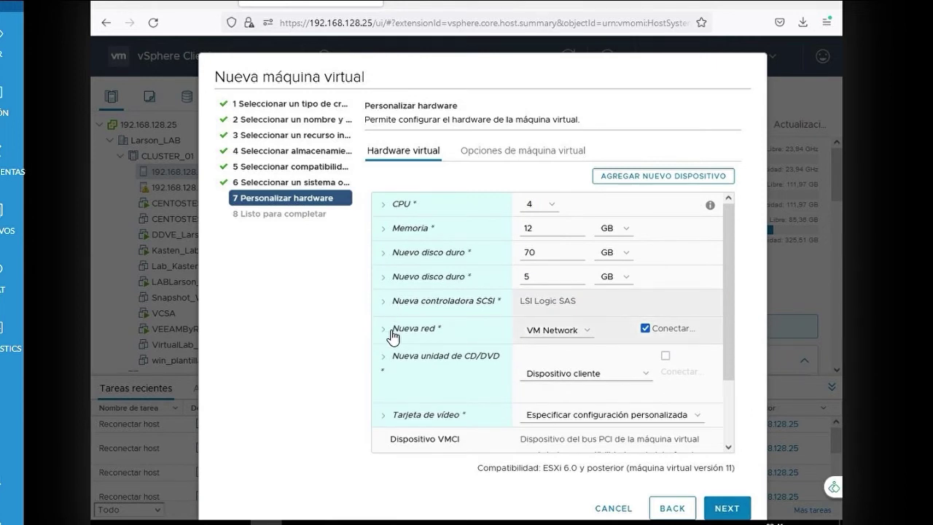
- Expand the new network's settings and set its adapter type to VMXNET 3
click(392, 332)
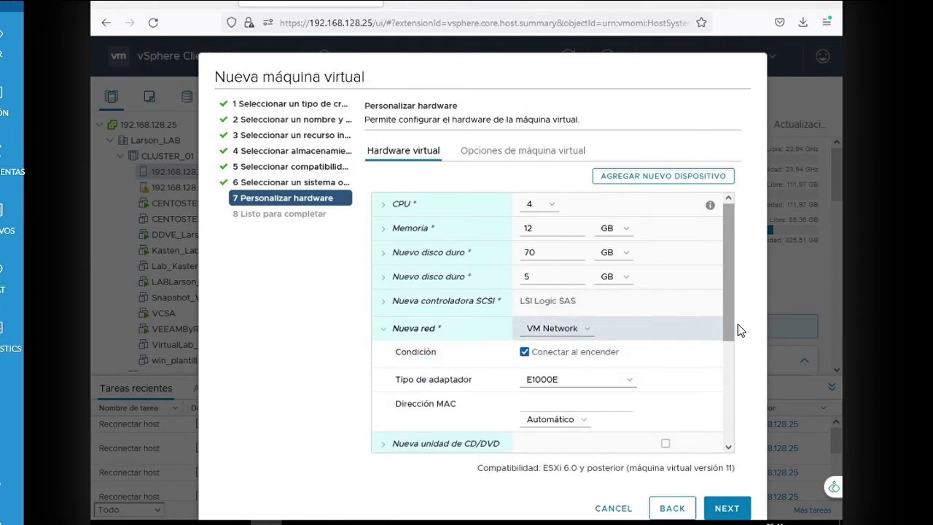
scroll(738, 329, down, 2)
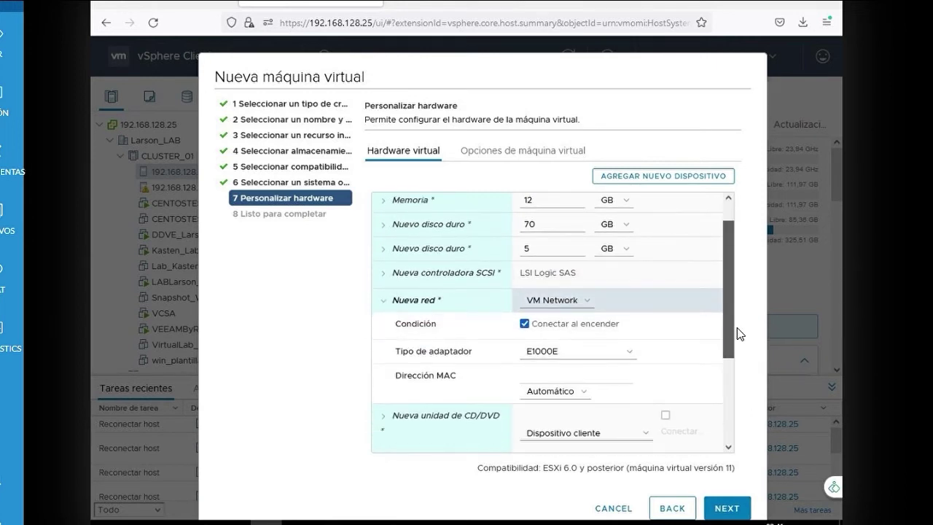
click(555, 352)
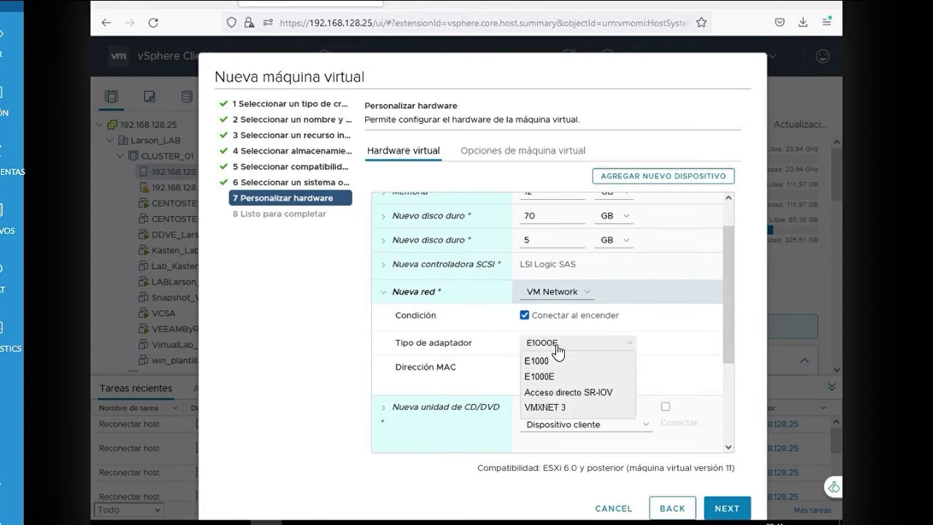
click(555, 407)
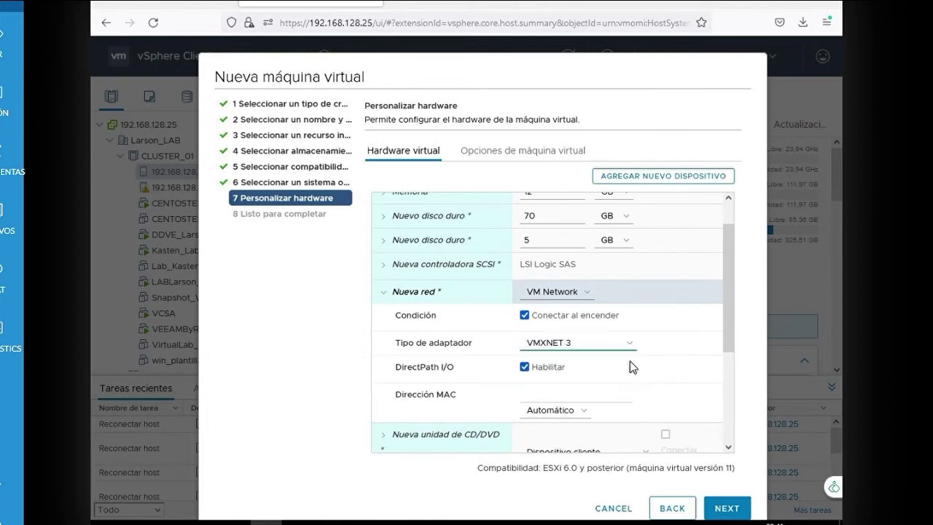
- Change the new network adapter's MAC address assignment to Manual
drag(733, 334, 733, 366)
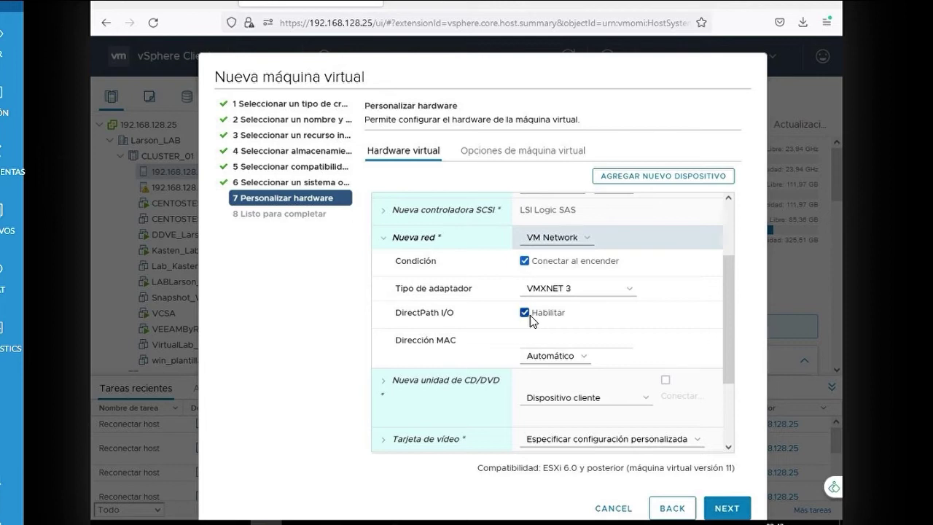
click(525, 313)
click(580, 357)
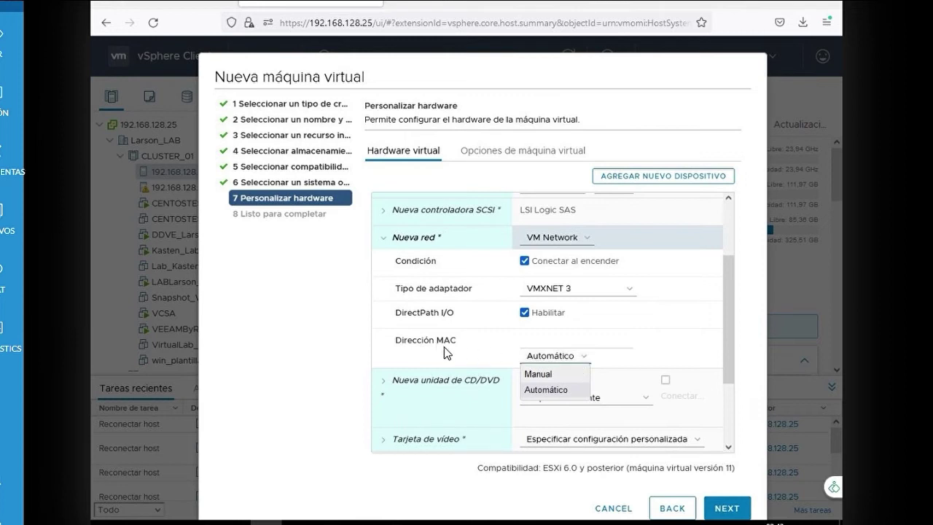
click(556, 374)
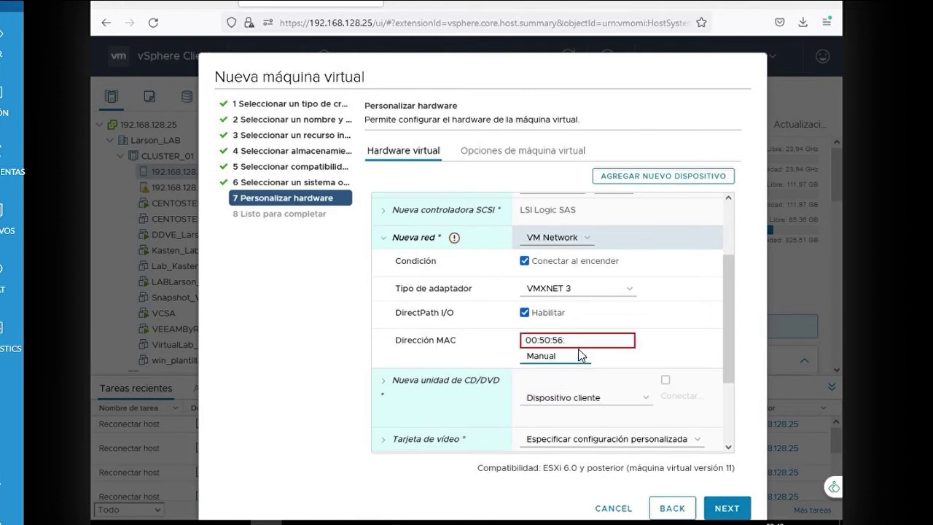
- Set the new network adapter's MAC address assignment to Automático and collapse the network's settings
click(574, 357)
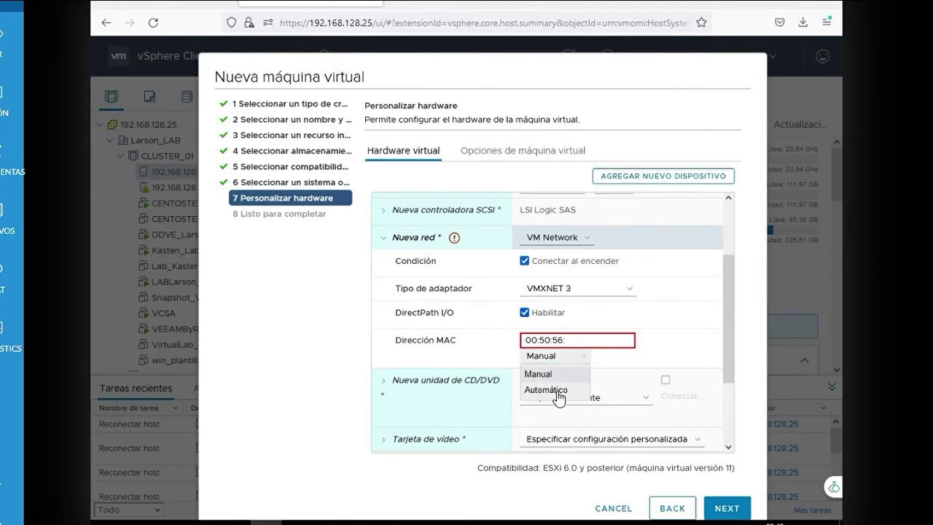
click(552, 391)
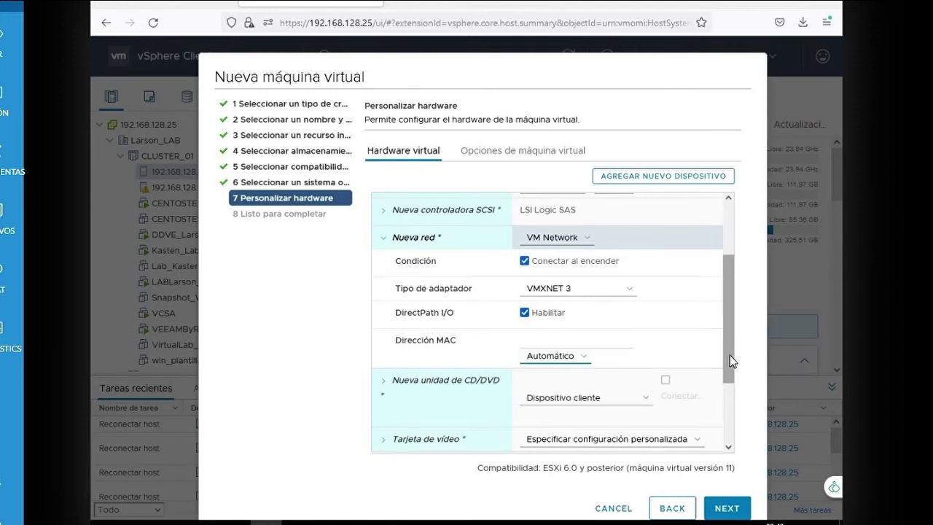
scroll(730, 358, down, 1)
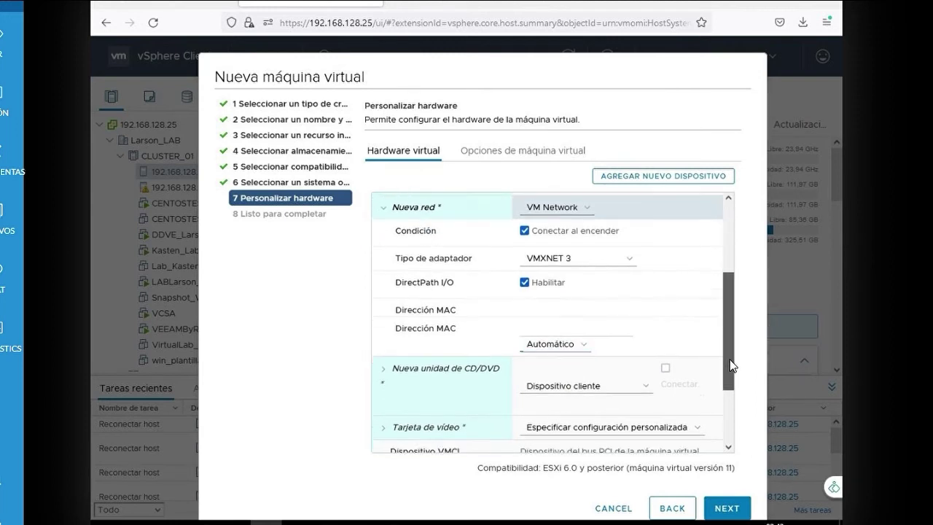
click(399, 211)
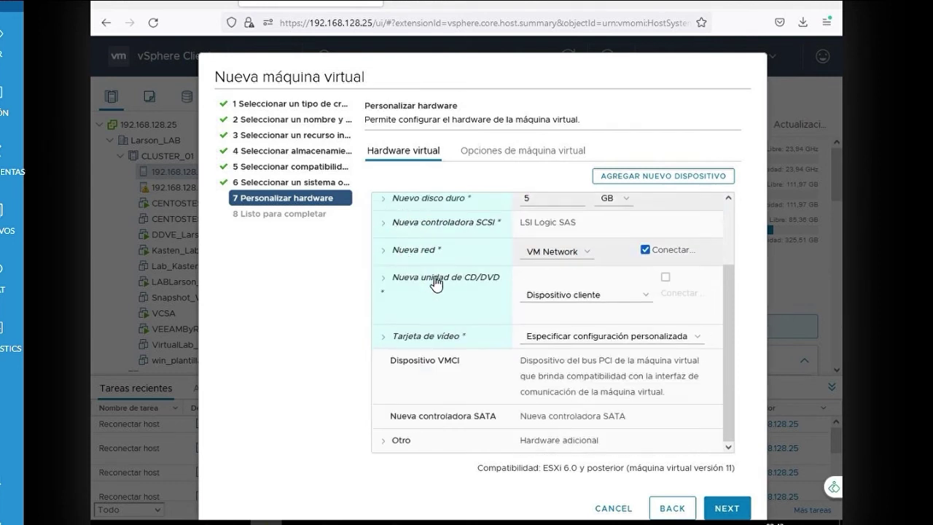
- Review the source options for the new CD/DVD drive and the configuration options for the video card
click(610, 299)
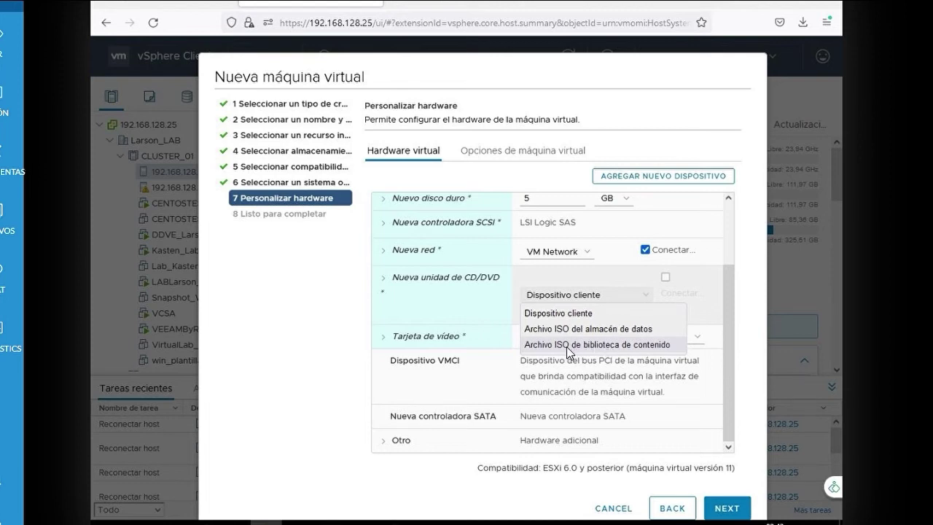
click(545, 302)
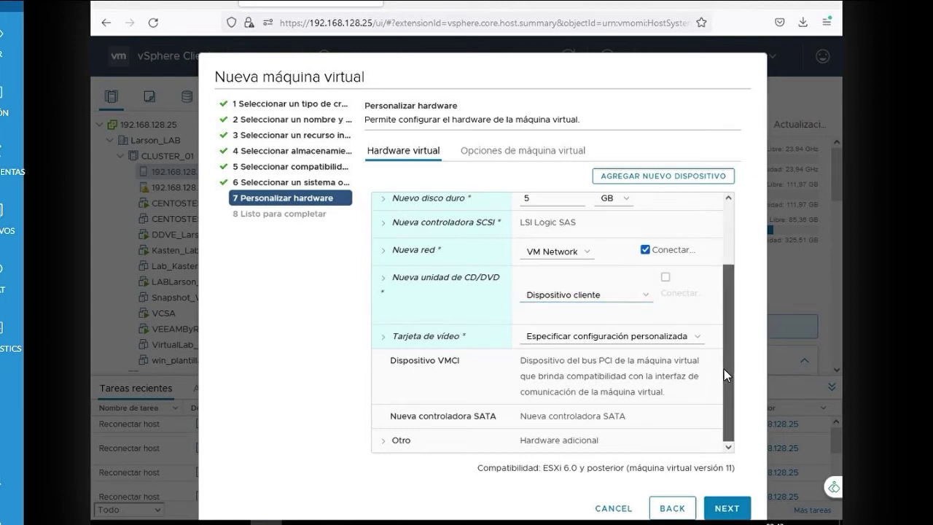
click(621, 341)
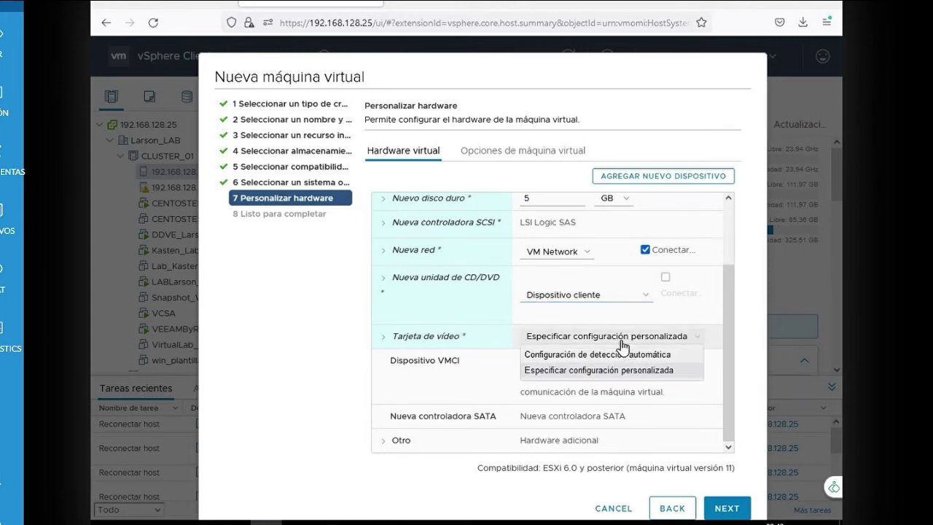
click(728, 344)
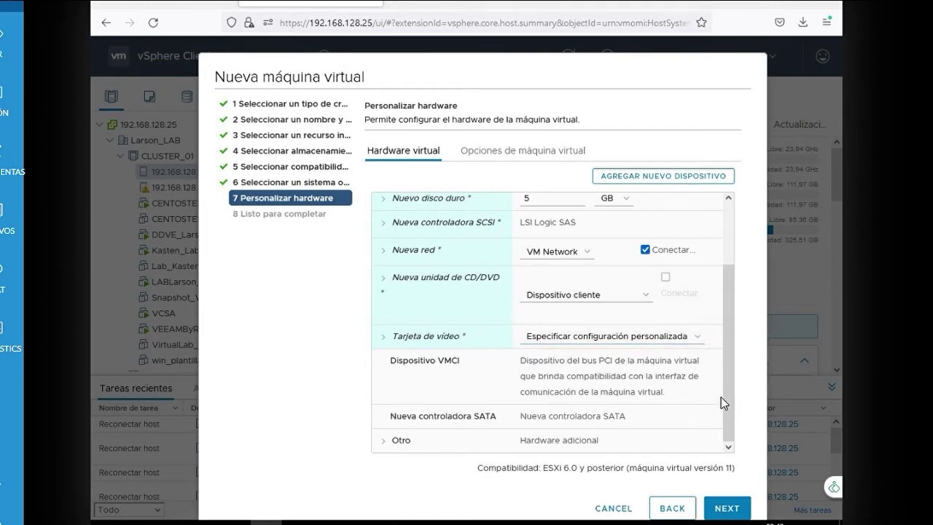
- Review the device types that can be added to the virtual machine's hardware
scroll(724, 393, up, 3)
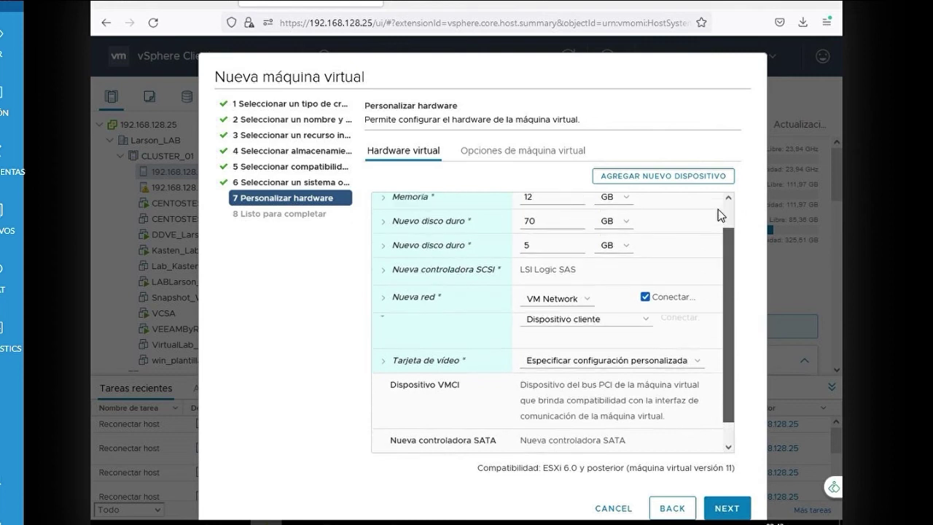
scroll(717, 210, up, 1)
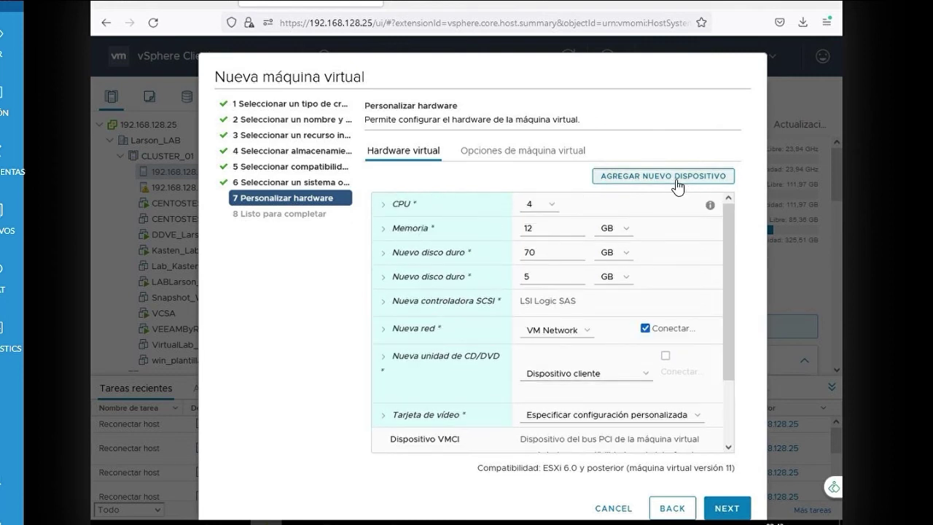
click(677, 182)
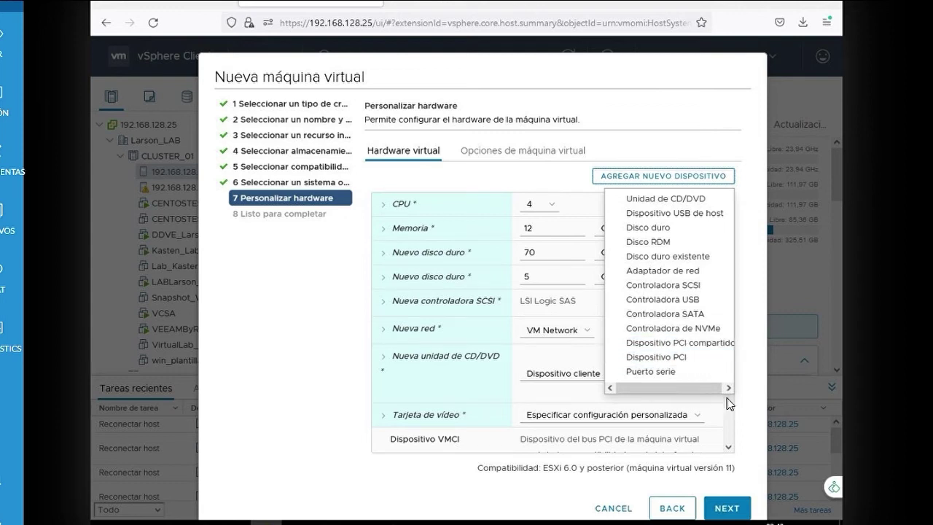
click(705, 182)
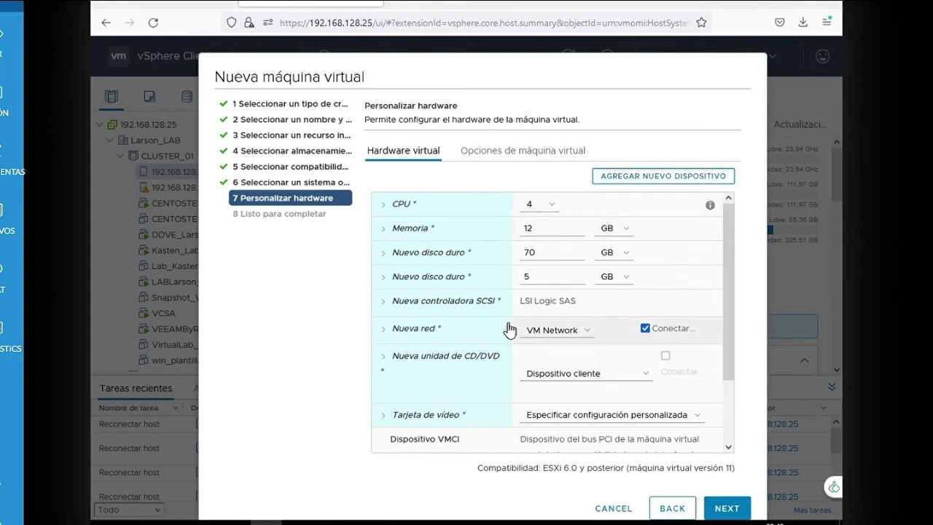
scroll(519, 329, down, 2)
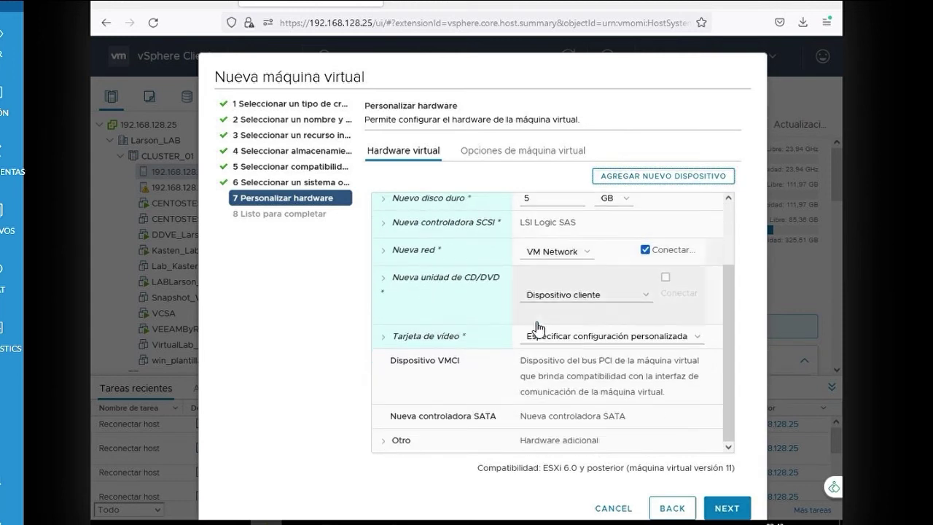
- In the virtual machine options, review the general and VMware Remote Console settings, collapsing each section
click(501, 158)
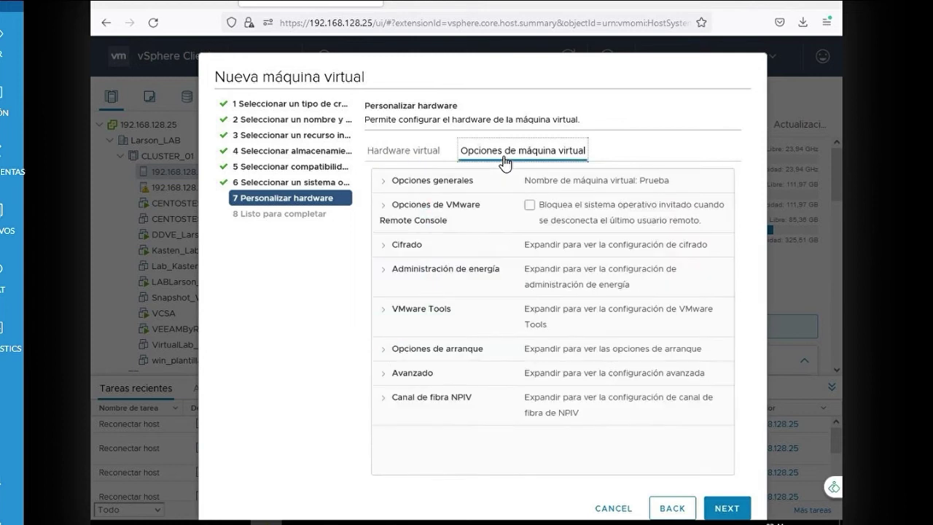
click(389, 182)
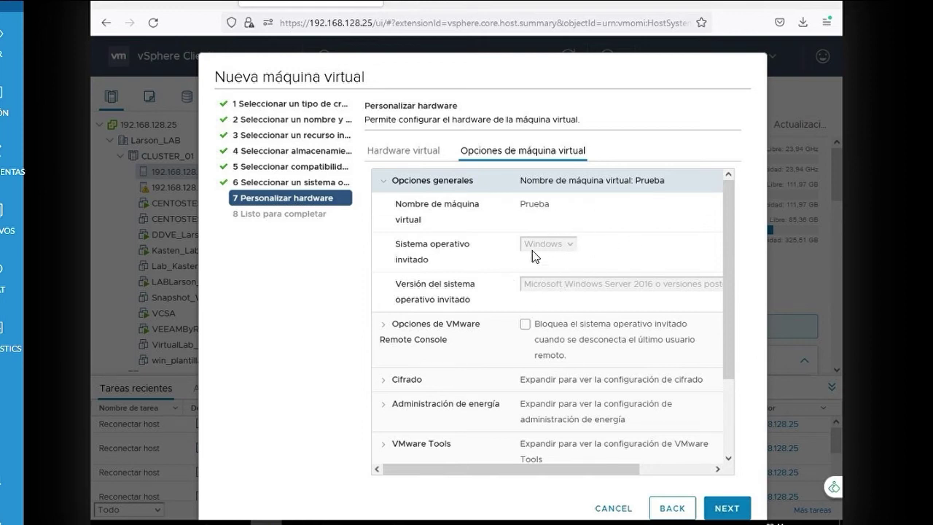
click(392, 183)
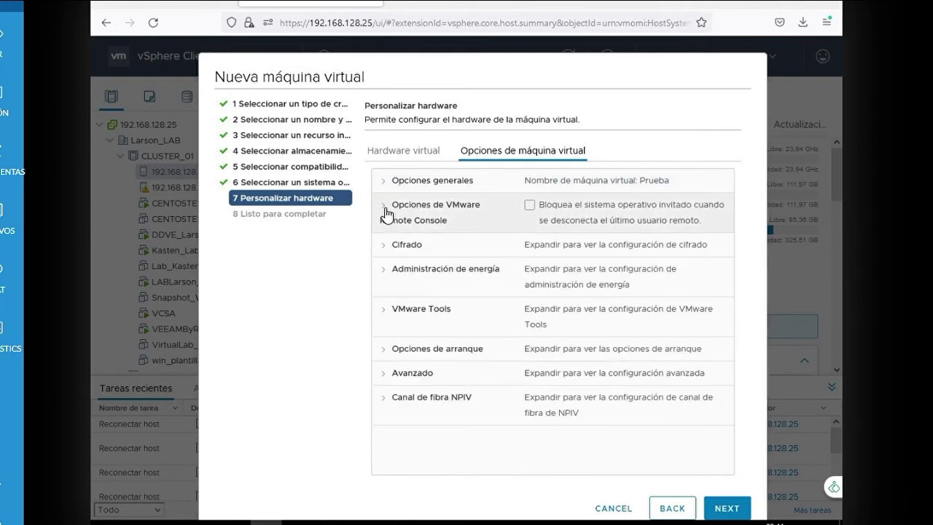
click(378, 213)
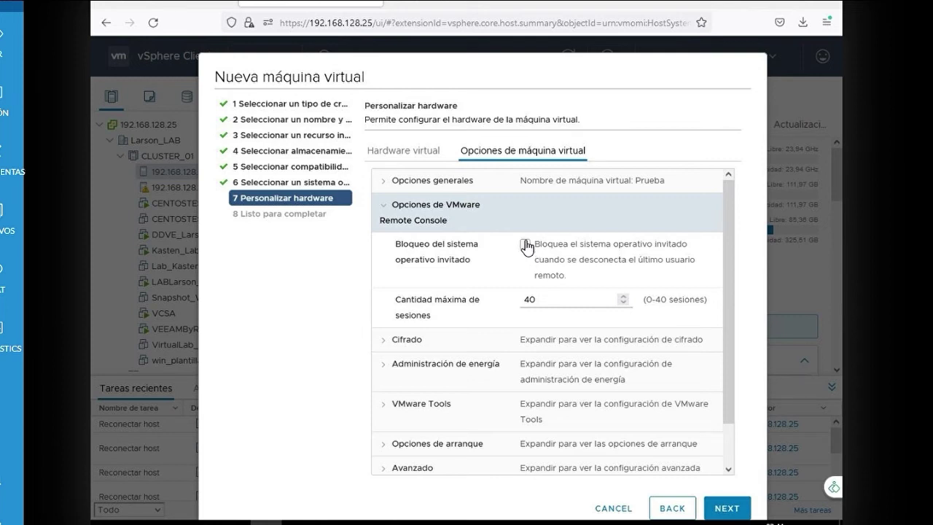
click(408, 217)
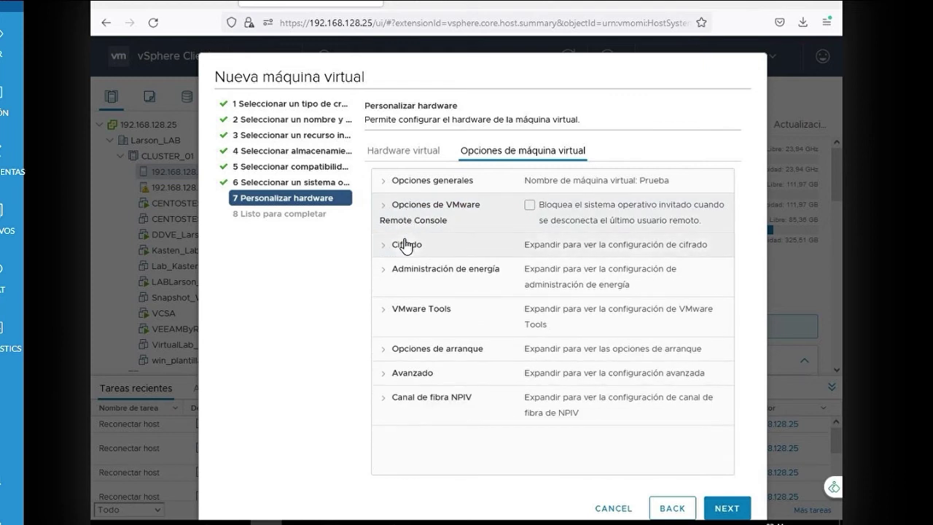
- Review the encrypted vMotion choices in the encryption settings and collapse that section
click(406, 246)
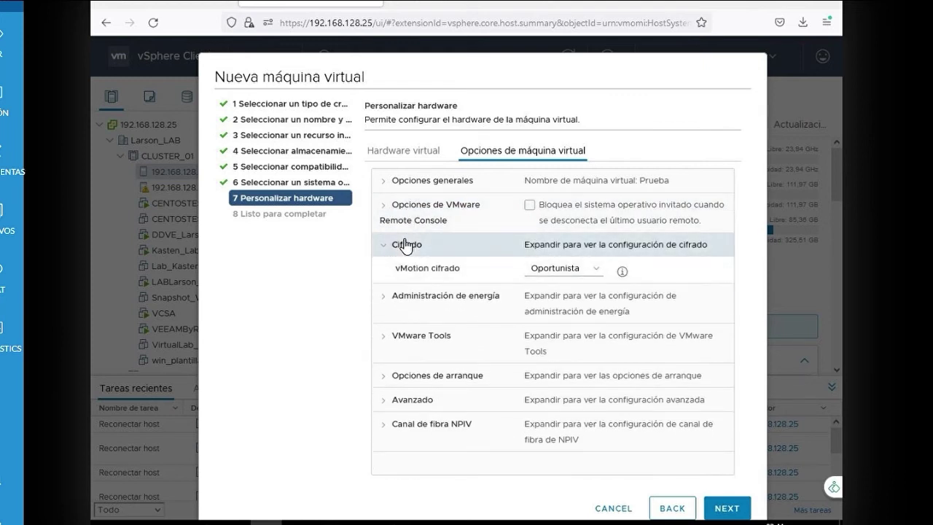
click(586, 271)
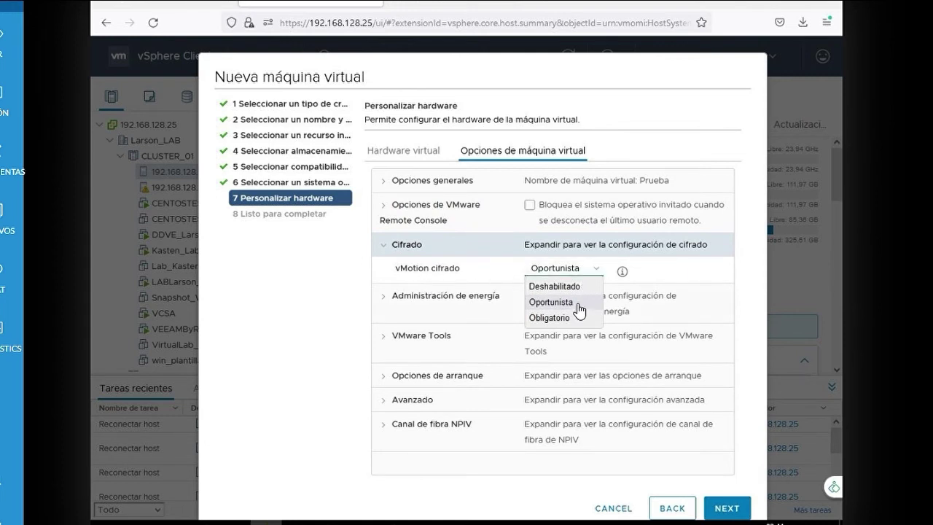
click(408, 255)
click(407, 256)
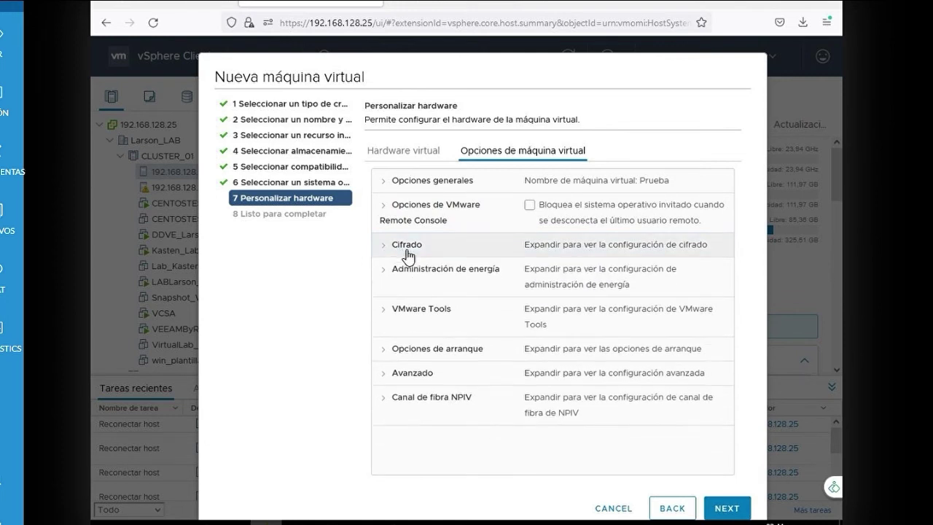
- Review the standby response and Wake On LAN settings under power management, and collapse the section
click(389, 284)
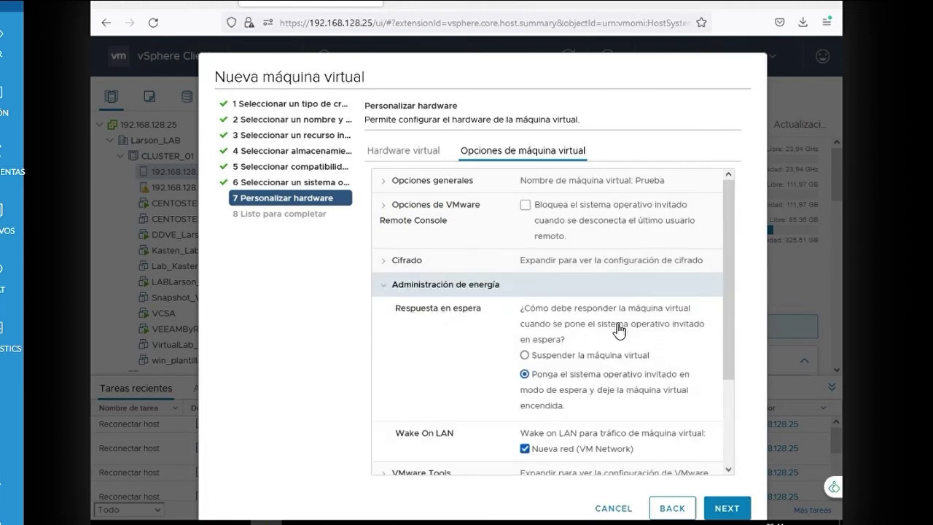
drag(725, 326, 730, 370)
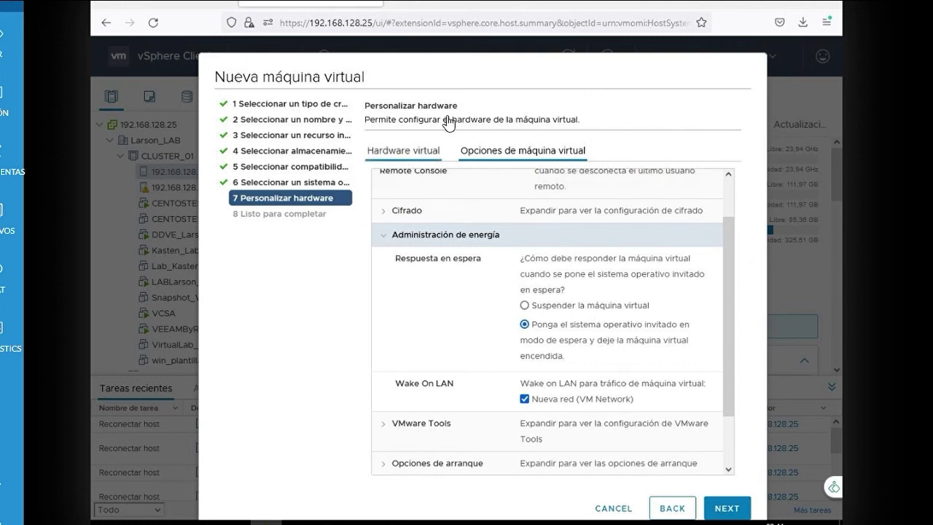
click(387, 243)
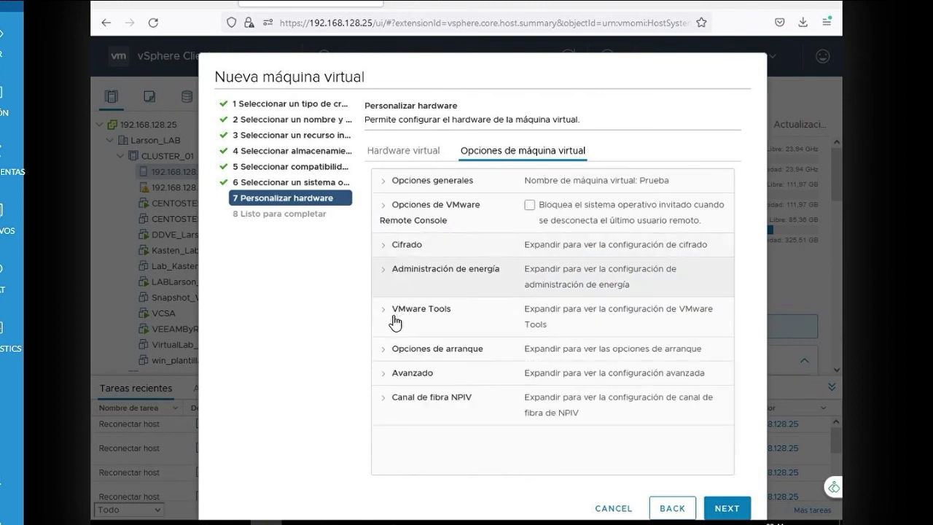
- Review the VMware Tools settings, including the choices for the power-off operation, and collapse the section
click(394, 317)
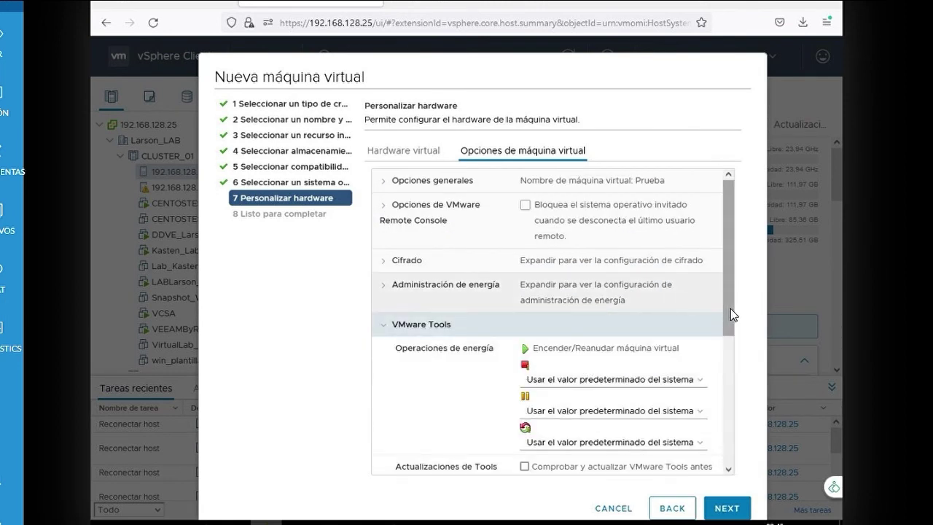
drag(730, 309, 726, 333)
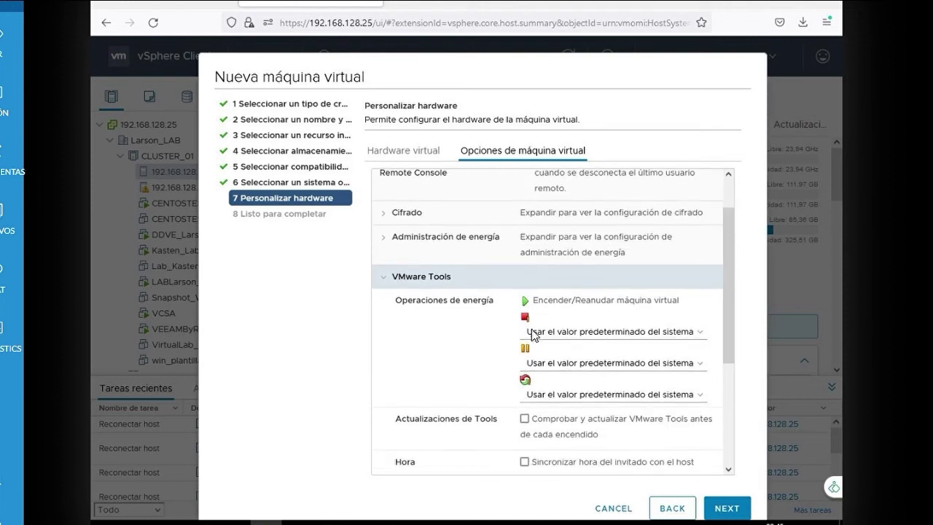
click(685, 334)
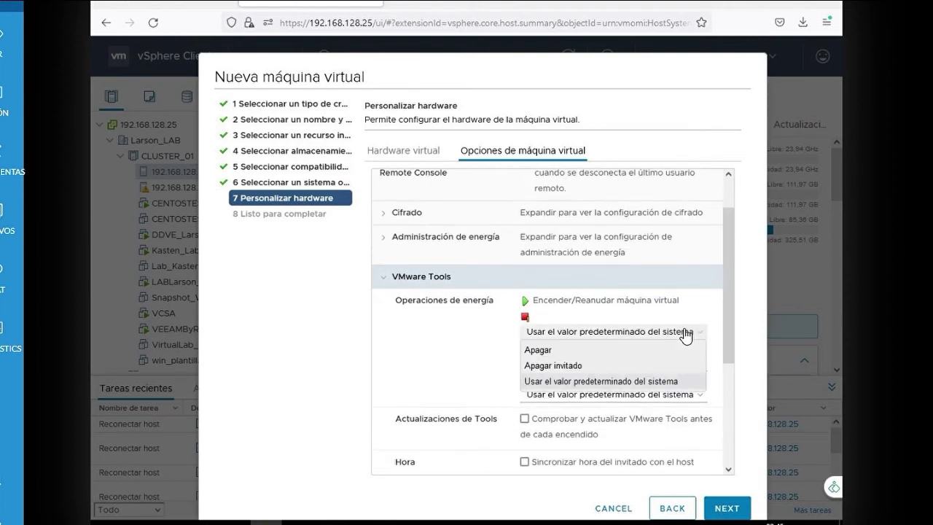
click(399, 285)
click(401, 285)
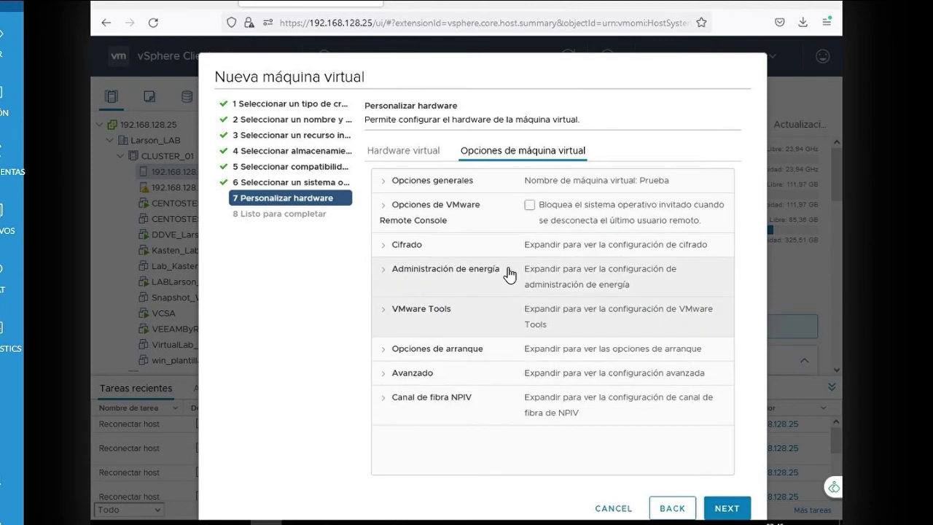
- Set the virtual machine's firmware to EFI in the boot options
click(409, 351)
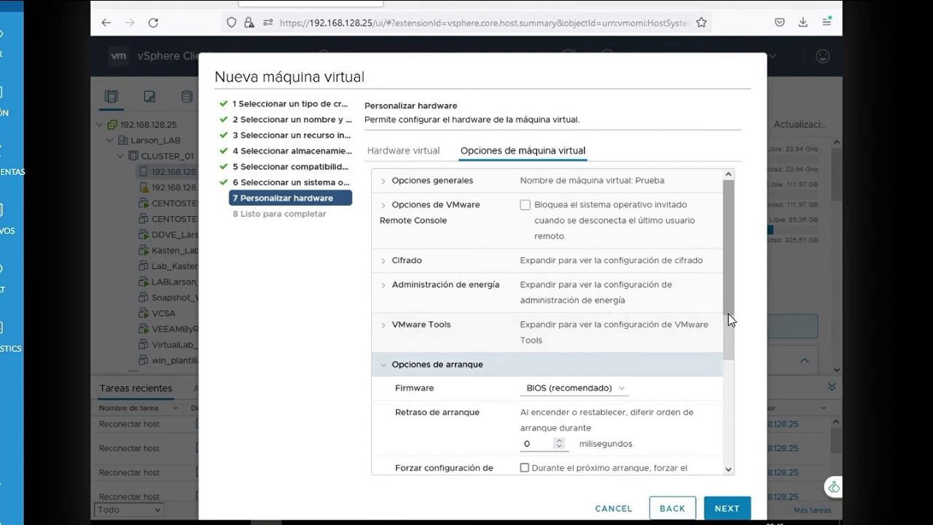
drag(728, 313, 722, 419)
scroll(721, 418, down, 1)
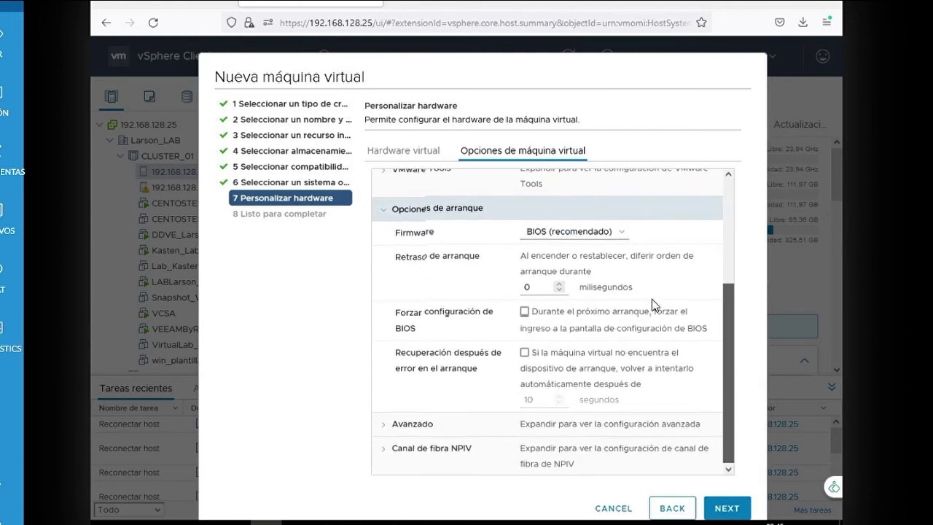
click(556, 232)
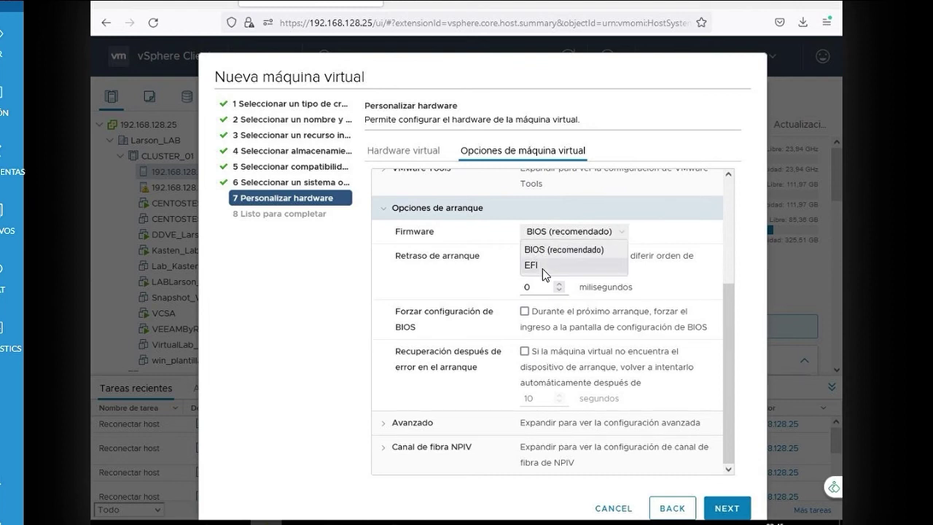
click(542, 267)
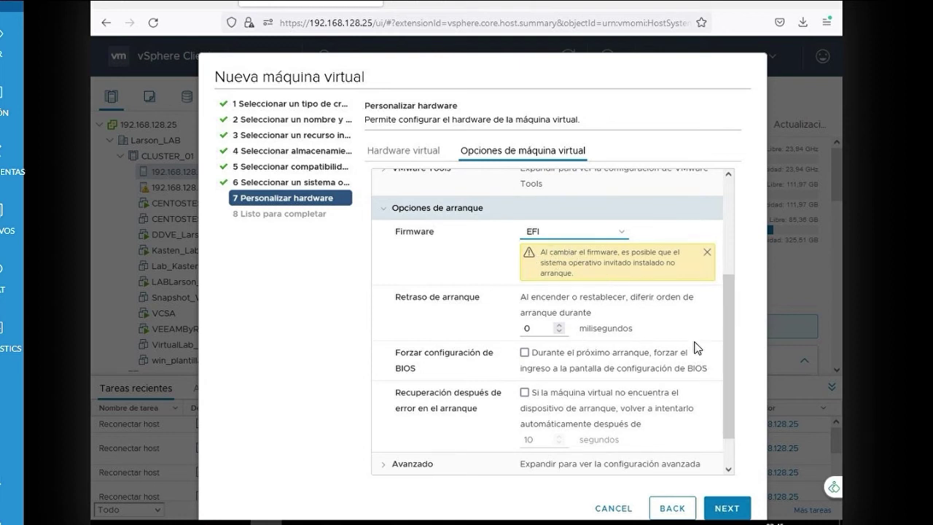
- Set the boot delay to 100 milliseconds and force entry to the BIOS setup screen at the next boot
click(529, 337)
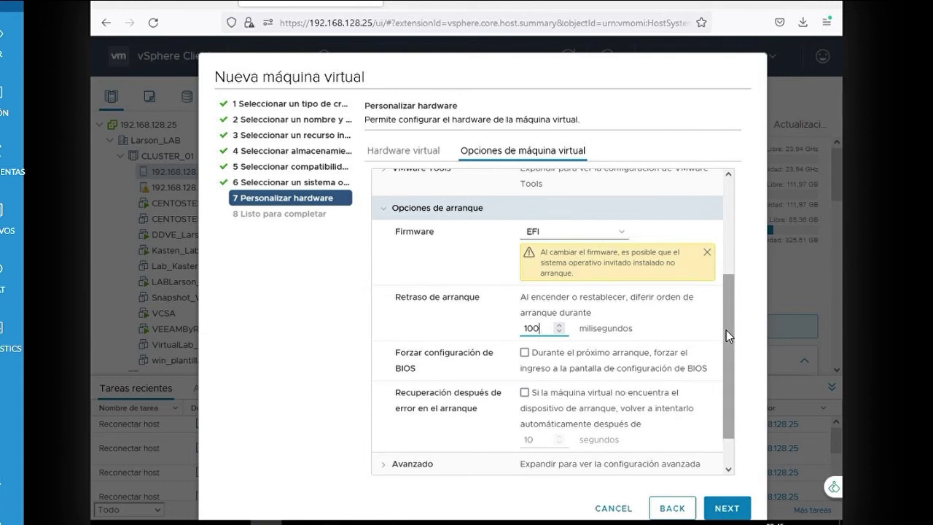
scroll(725, 355, down, 1)
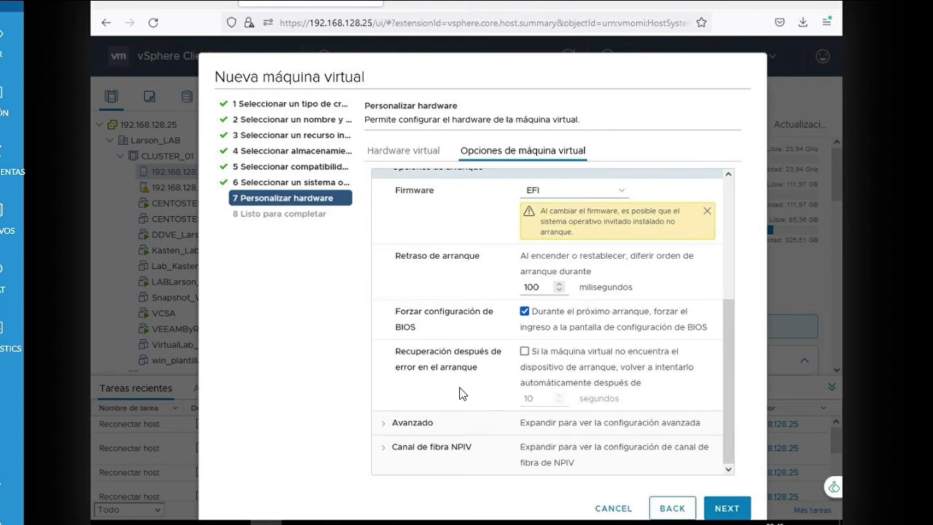
scroll(416, 220, up, 5)
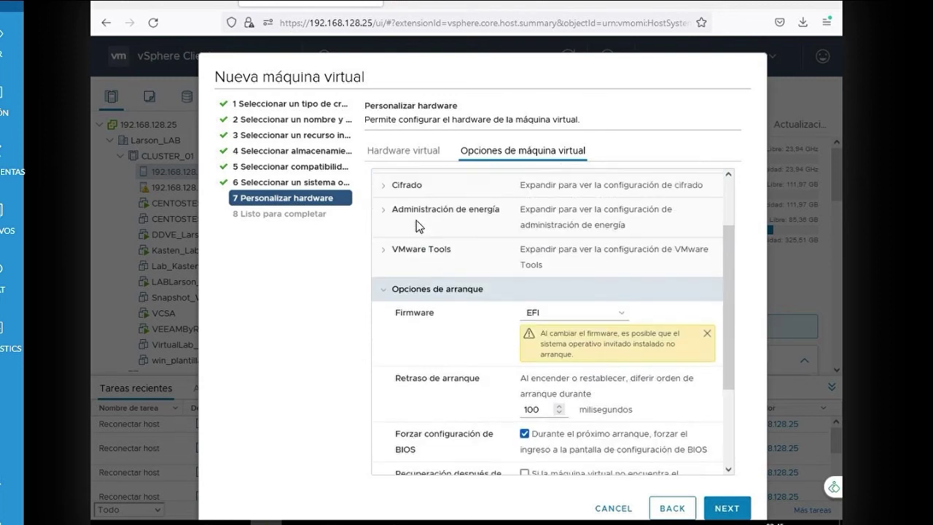
- Collapse the boot options and review the virtual machine's advanced settings, including the debugging and statistics choices and swap file location, then collapse them
click(387, 363)
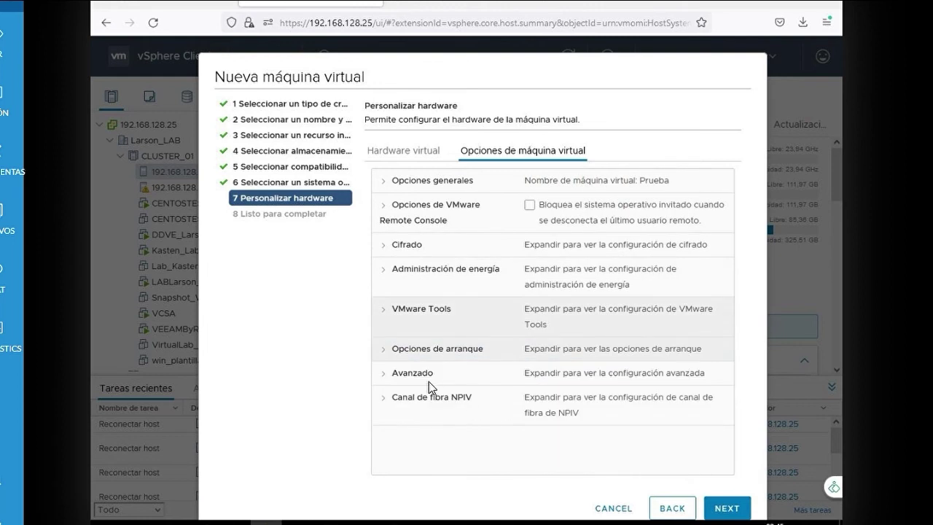
click(386, 373)
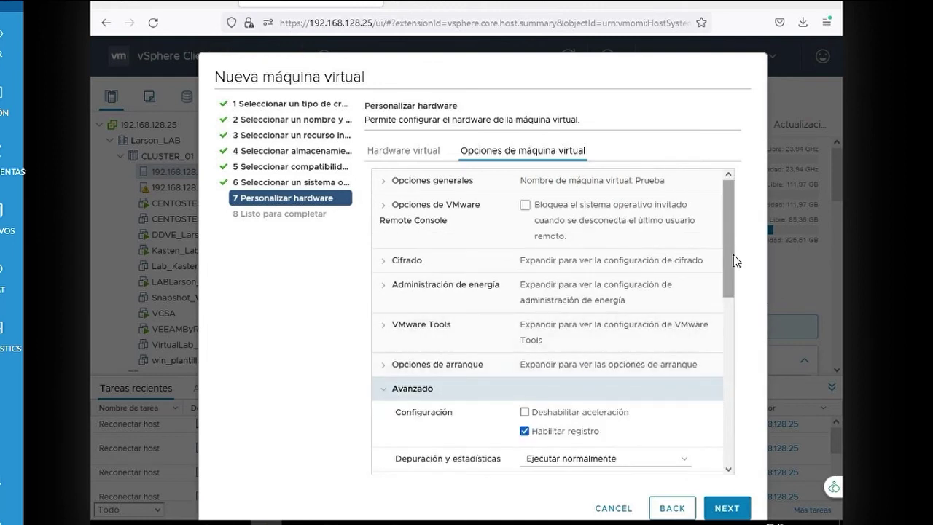
drag(732, 255, 729, 311)
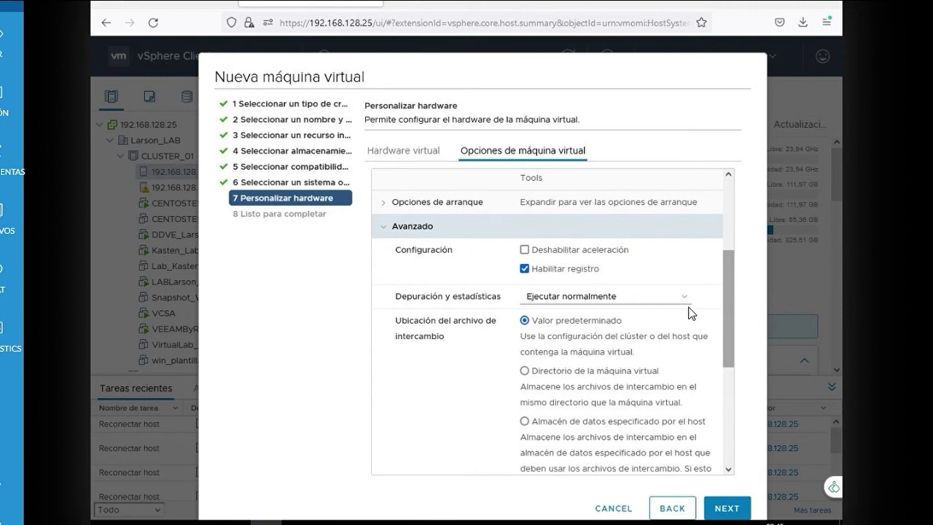
click(561, 299)
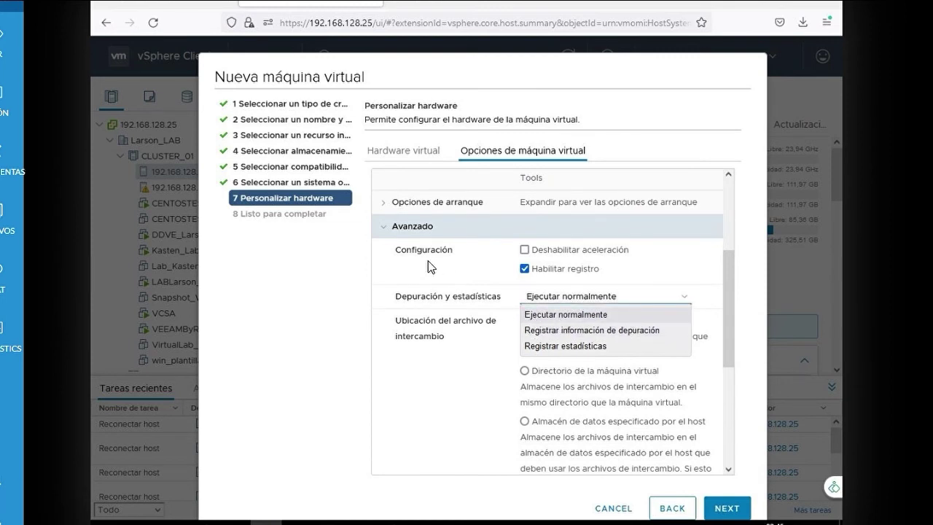
click(398, 227)
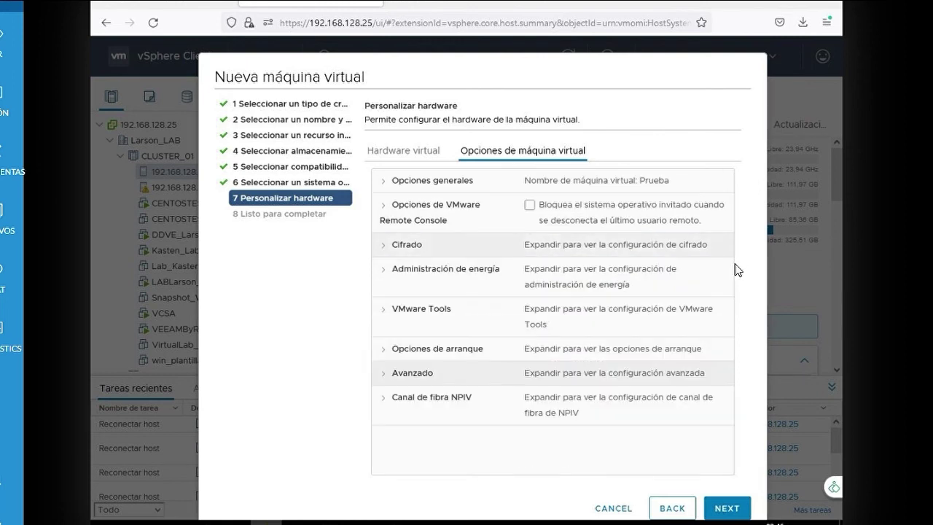
- Review the Fibre Channel NPIV settings, including the WWN assignment choices, and collapse the section
click(386, 410)
scroll(641, 399, down, 5)
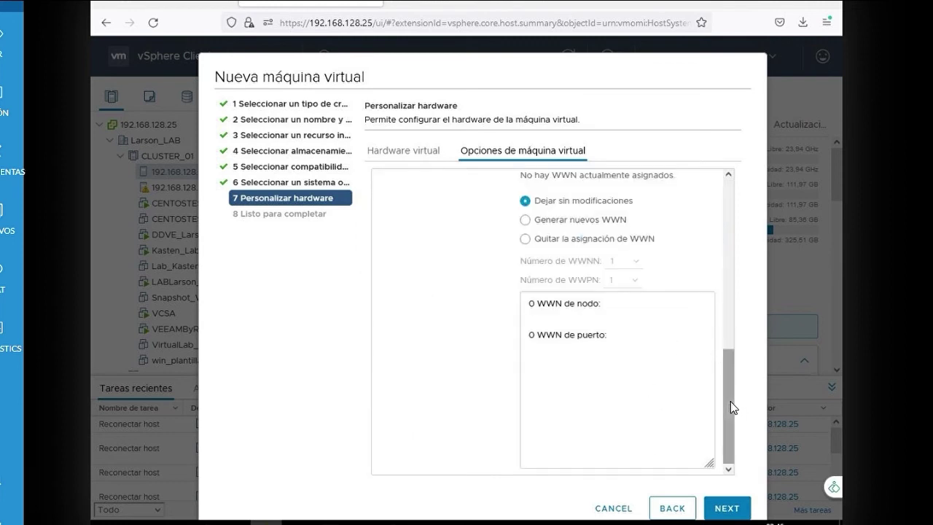
drag(727, 405, 719, 333)
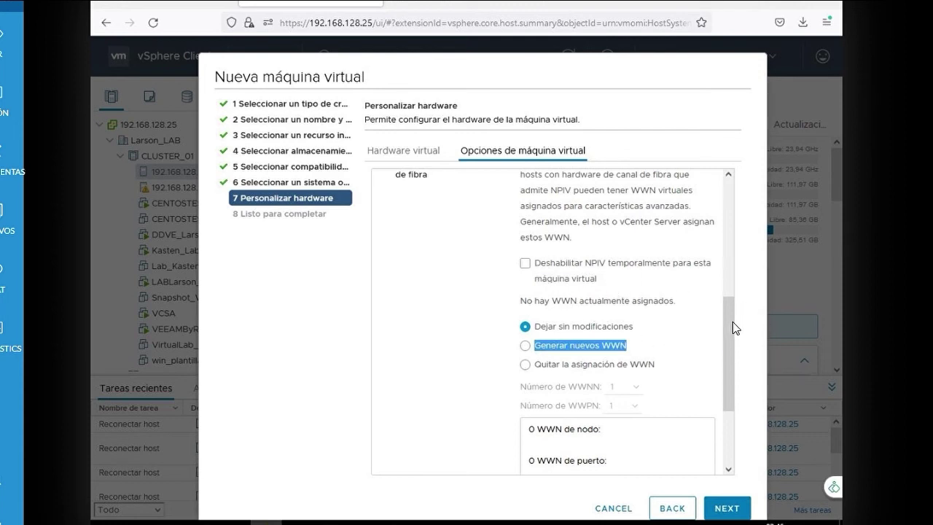
drag(726, 314, 726, 278)
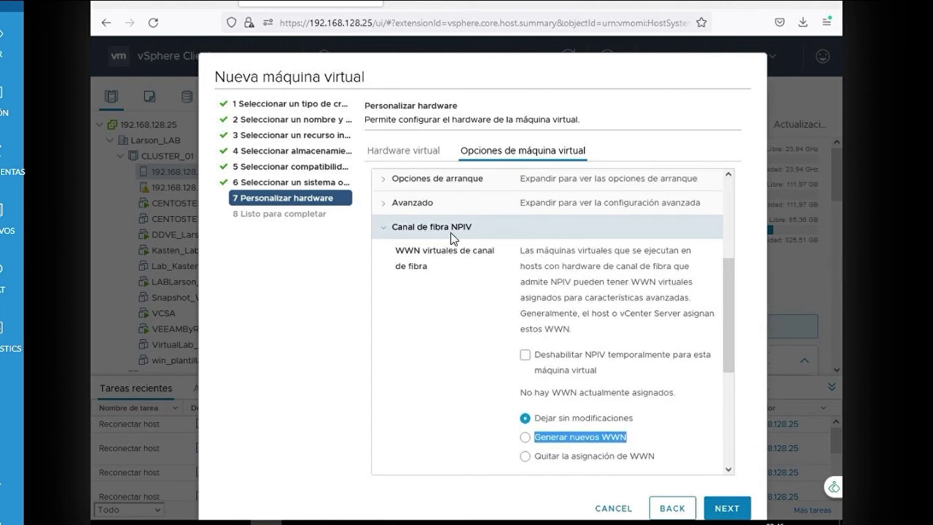
click(395, 227)
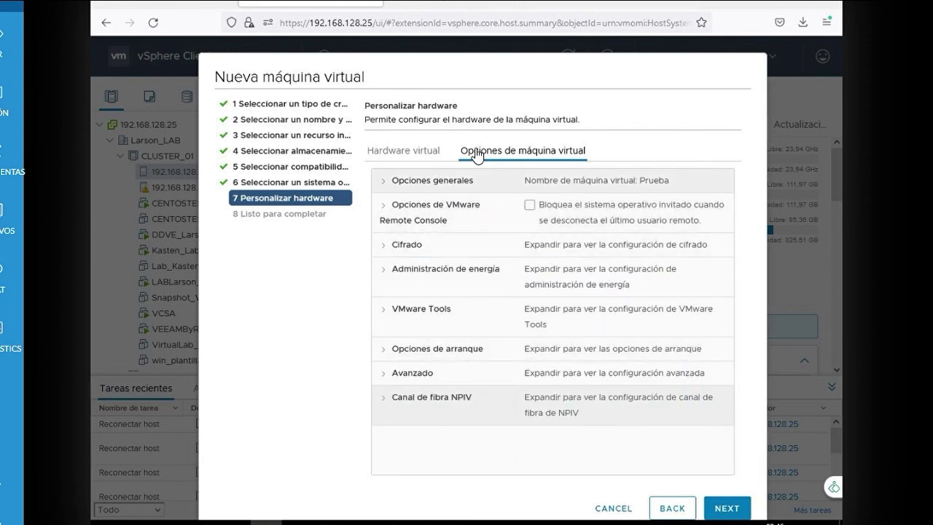
- Review the configuration summary of the new virtual machine Prueba and finish the wizard to create it
click(408, 154)
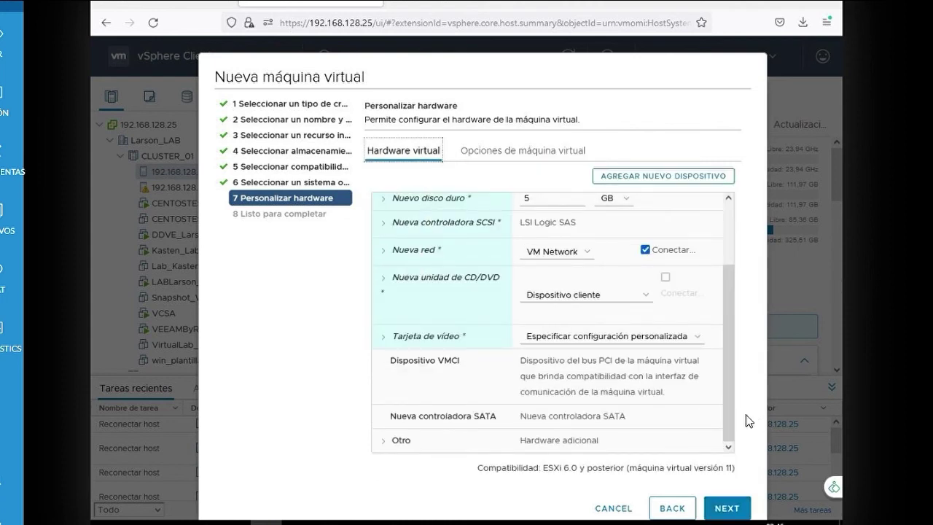
click(729, 507)
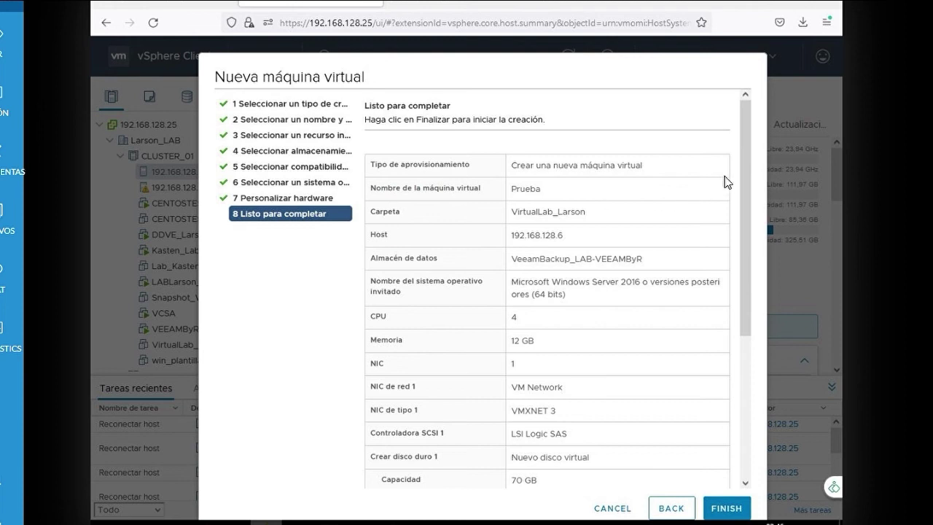
scroll(745, 183, down, 2)
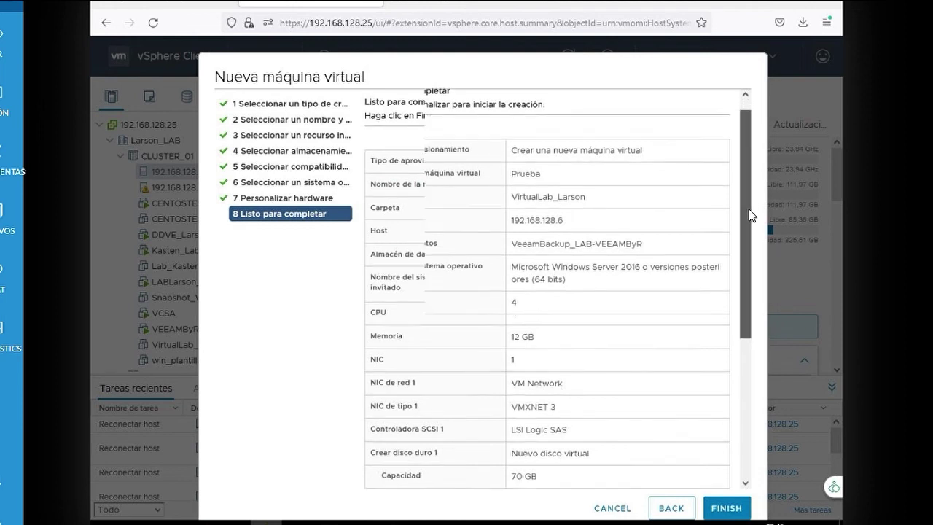
scroll(750, 234, down, 5)
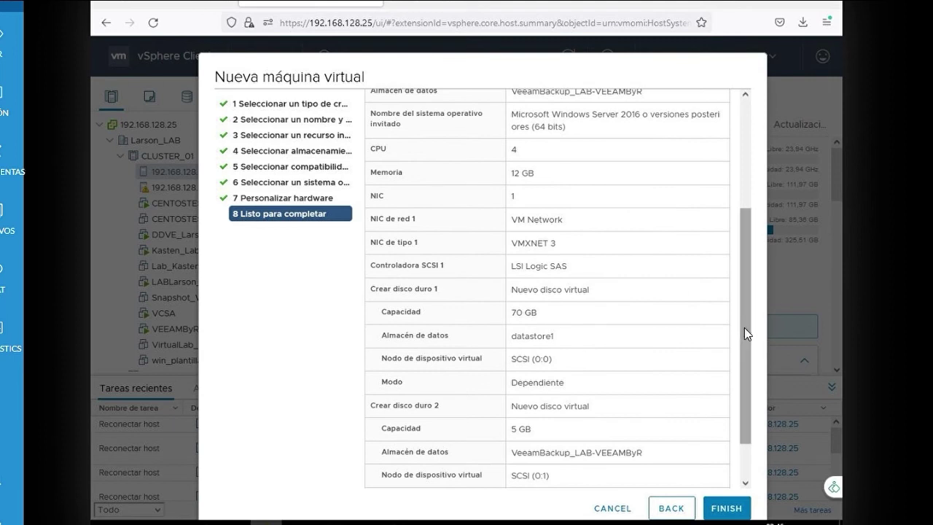
scroll(744, 327, down, 2)
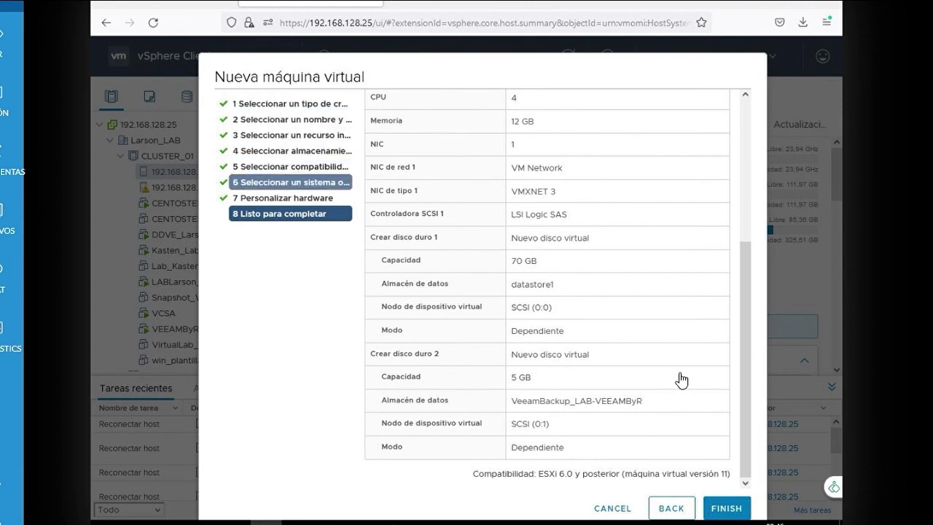
click(726, 508)
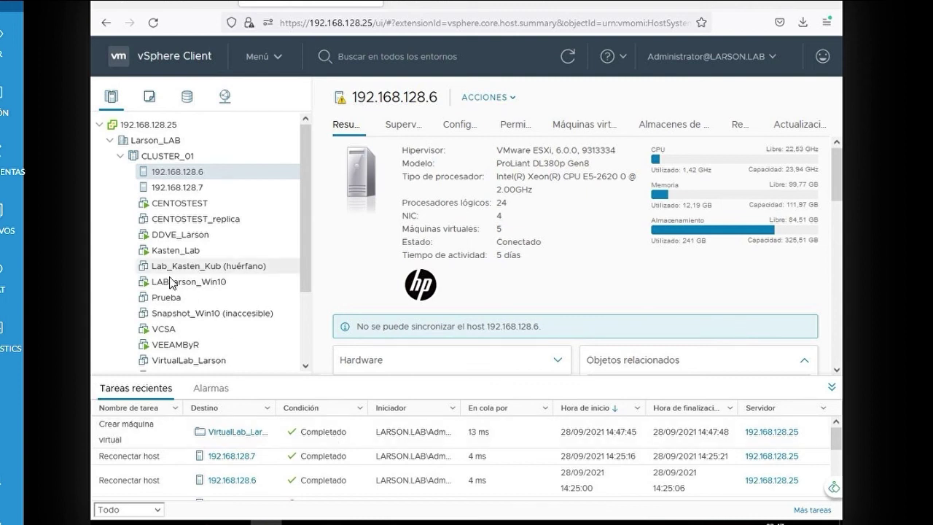
- Open the Prueba virtual machine from the inventory and review its available actions, guest operating system, compatibility and VMware Tools details
click(162, 299)
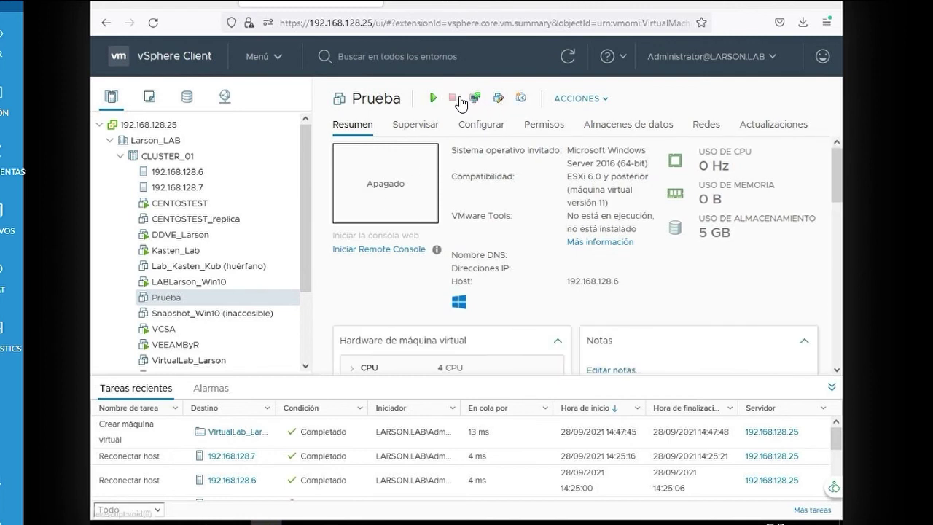
click(566, 105)
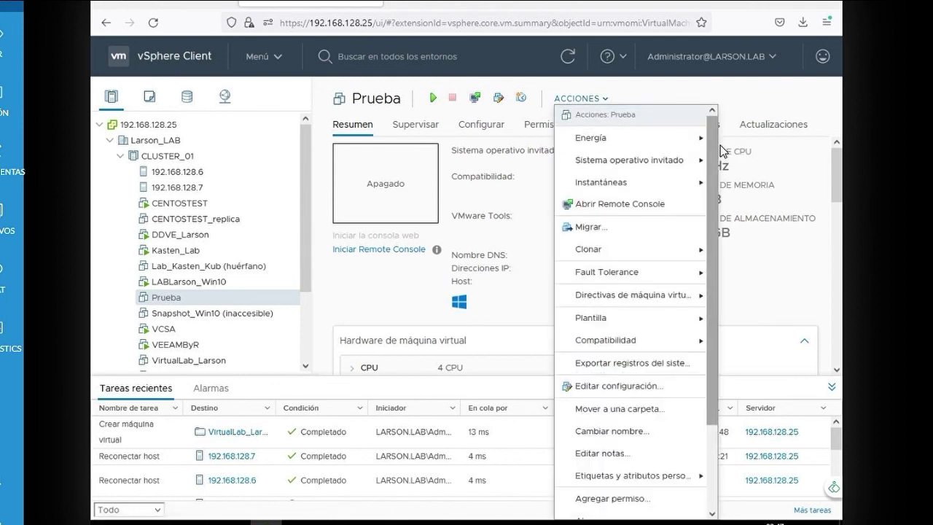
drag(720, 151, 705, 233)
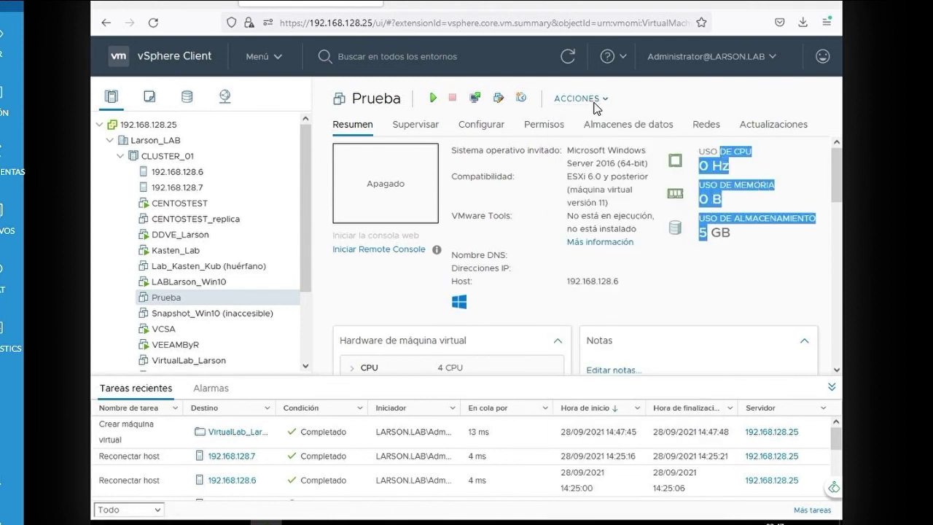
click(578, 99)
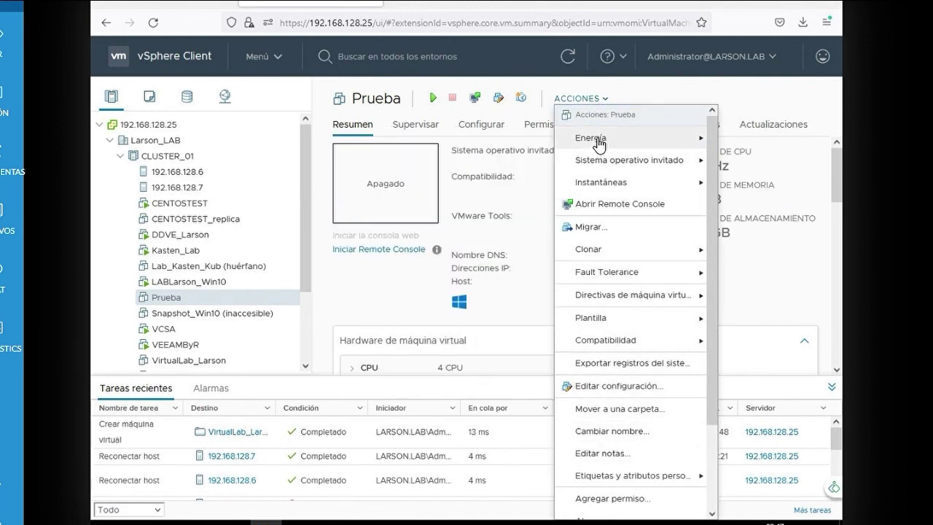
click(657, 88)
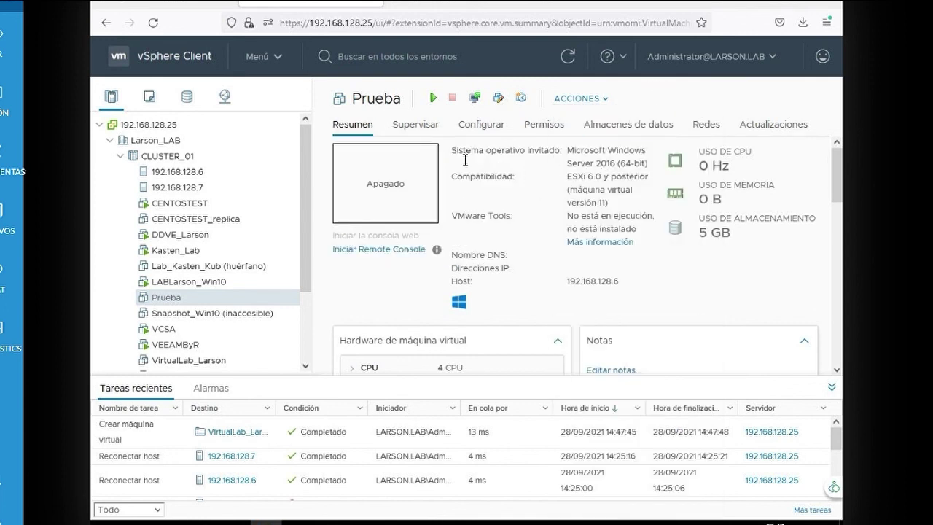
drag(457, 150, 624, 234)
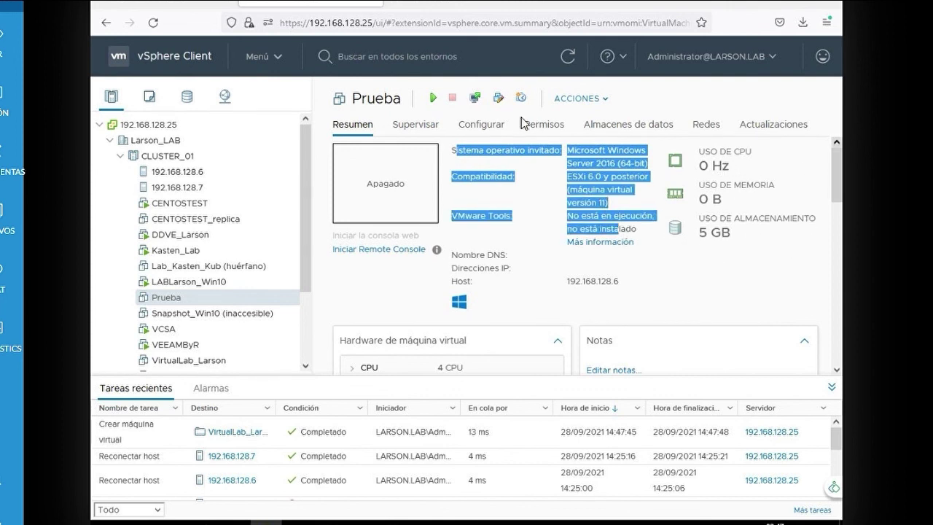
- Try to power on the Prueba virtual machine and dismiss the resulting notification
click(434, 100)
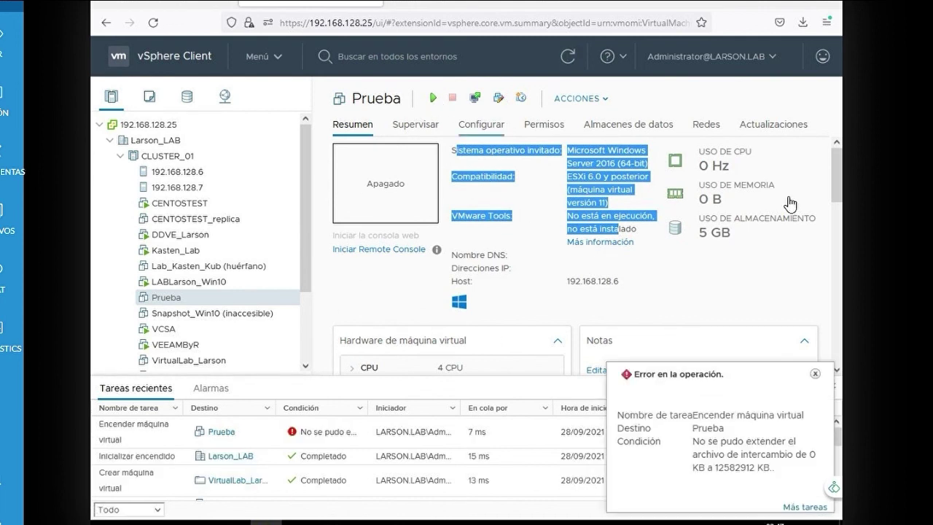
click(814, 371)
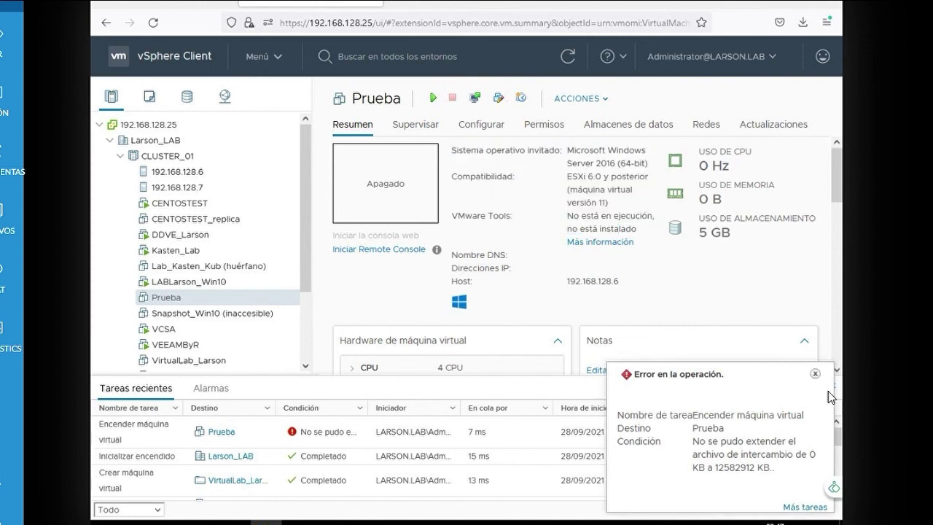
click(815, 373)
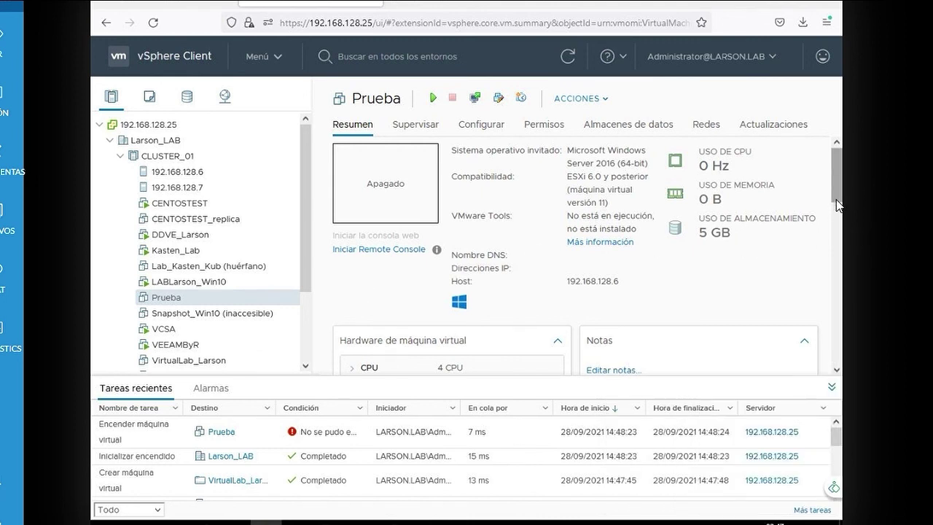
- Collapse the recent tasks area and review Prueba's virtual hardware summary down to its compatibility entry
drag(837, 183, 831, 236)
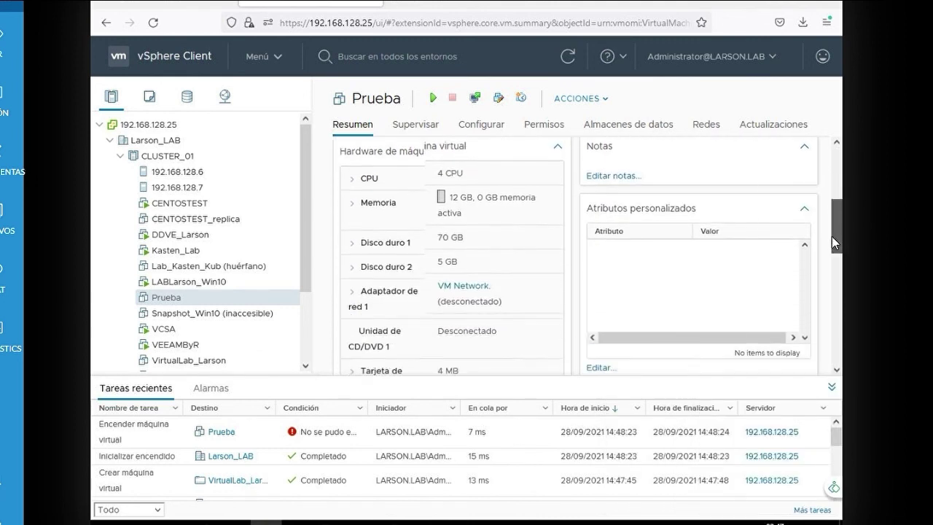
click(832, 387)
drag(837, 251, 824, 318)
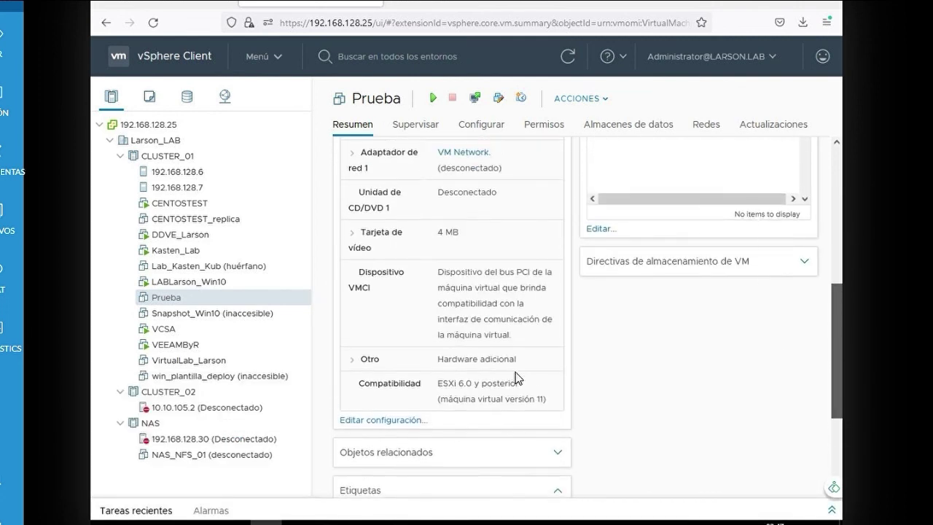
drag(442, 387, 490, 405)
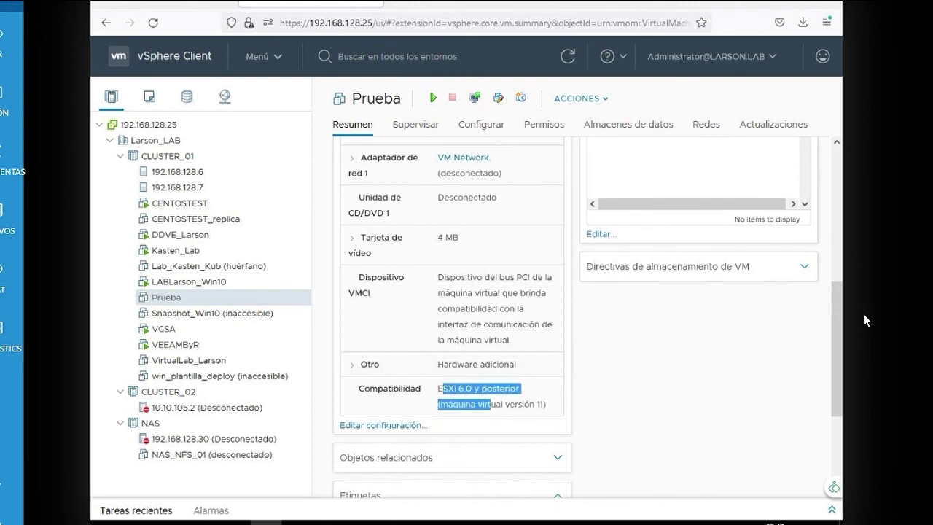
click(830, 298)
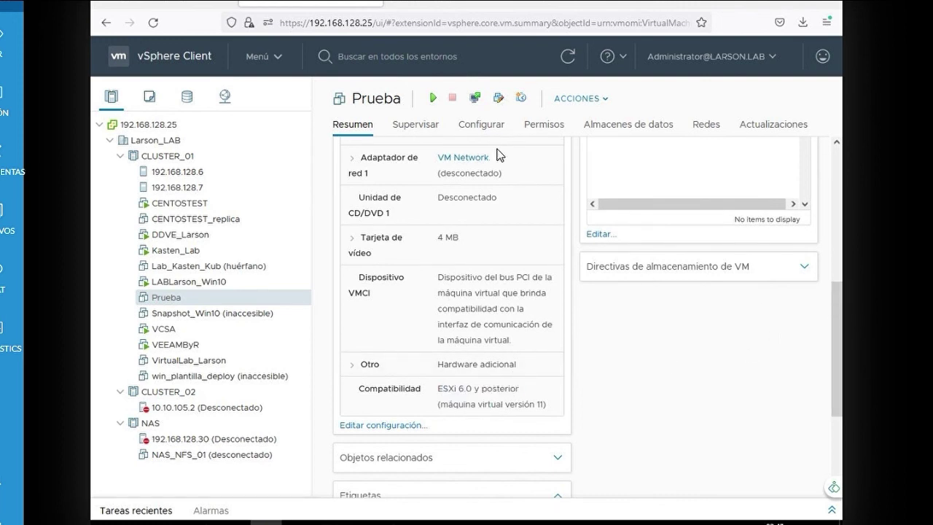
- Examine Prueba's monitoring section, including the performance overview, and its SDRS rules configuration
click(427, 134)
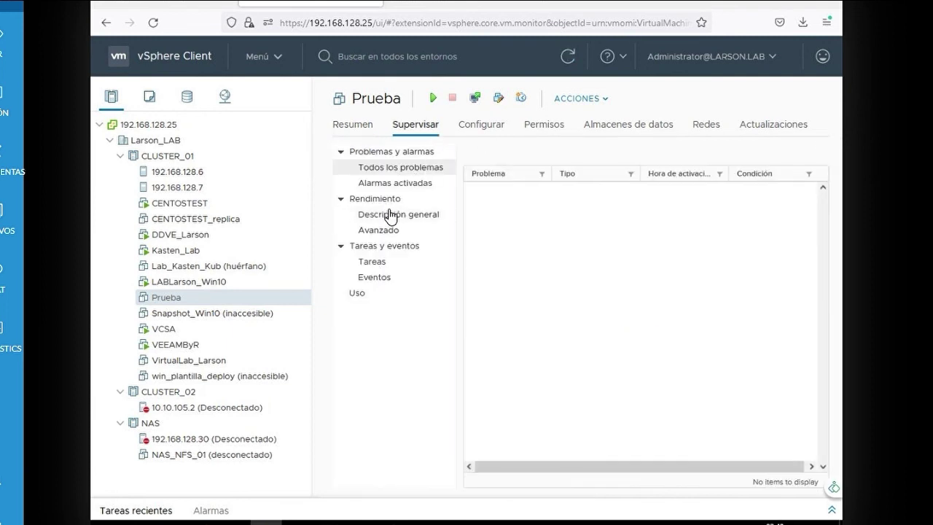
click(388, 220)
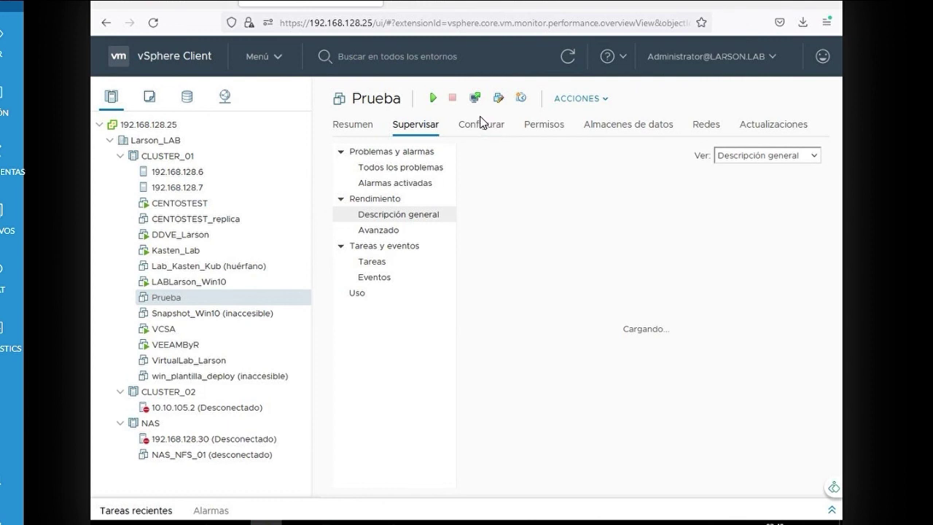
click(486, 122)
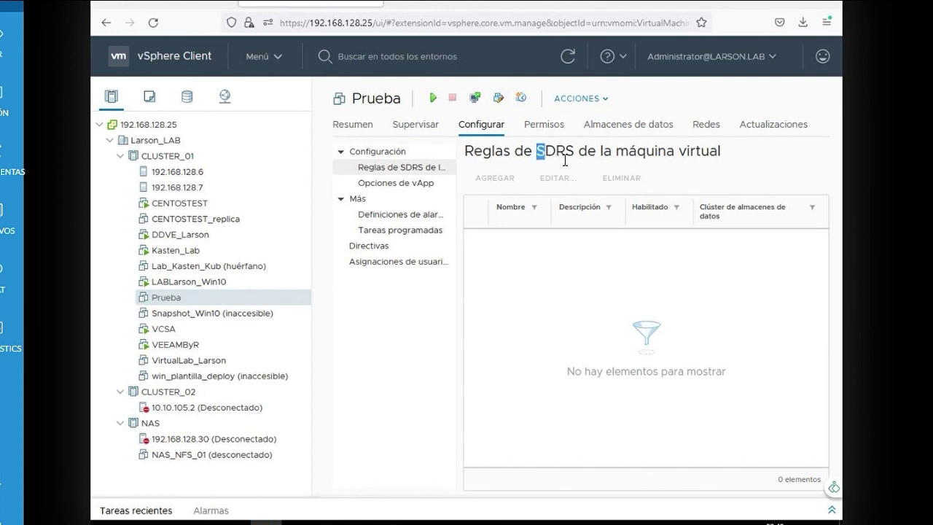
drag(565, 160, 577, 160)
- Review Prueba's permissions, datastores, networks and update settings, and return to its summary
click(559, 134)
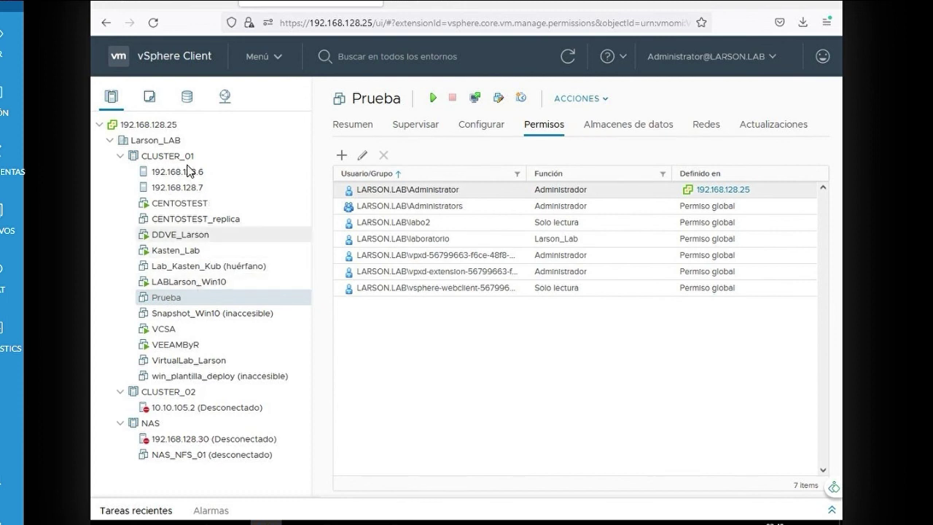
click(654, 128)
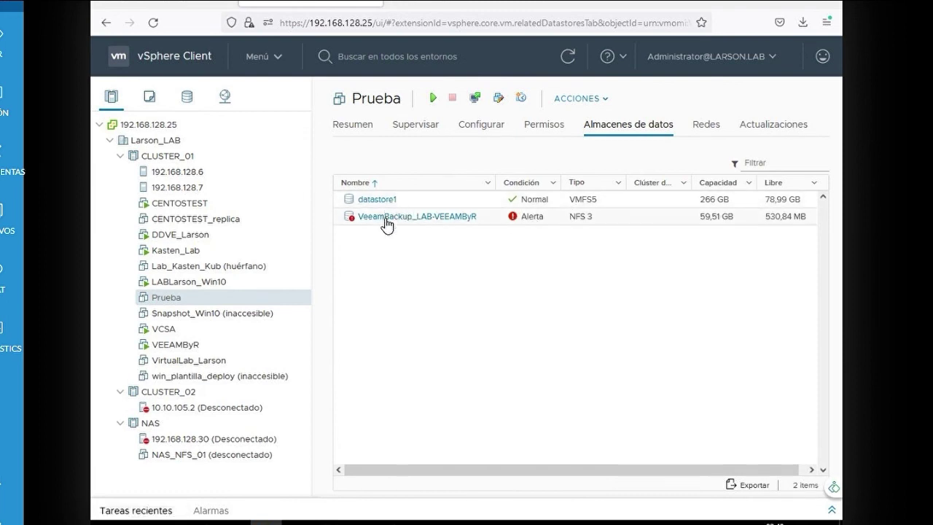
click(706, 125)
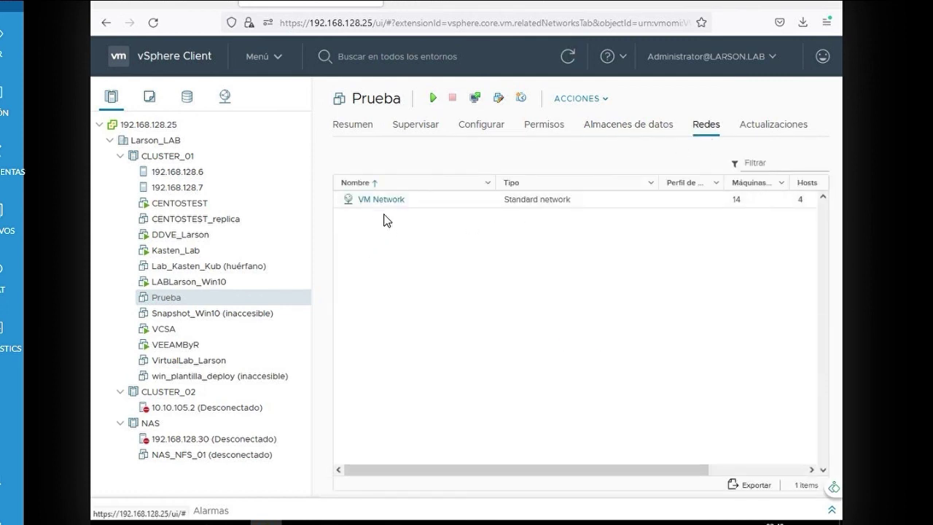
click(756, 122)
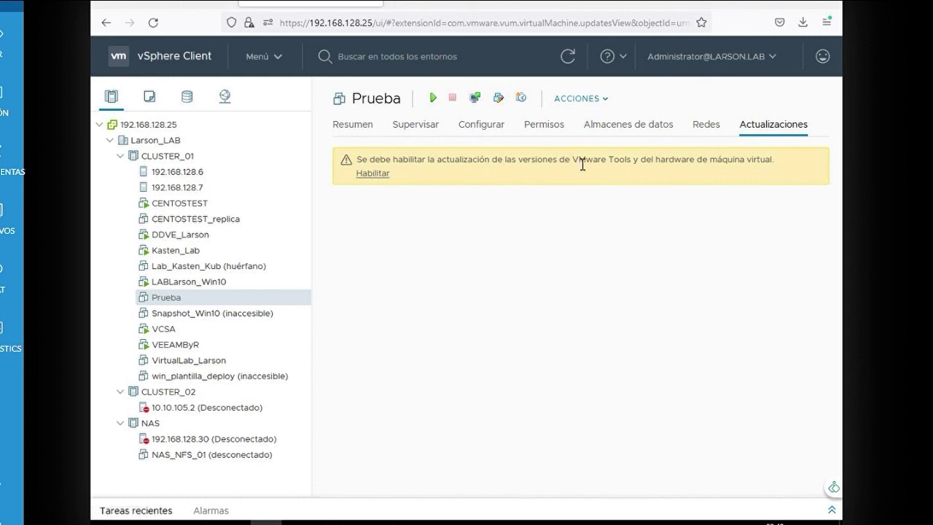
drag(634, 172, 526, 200)
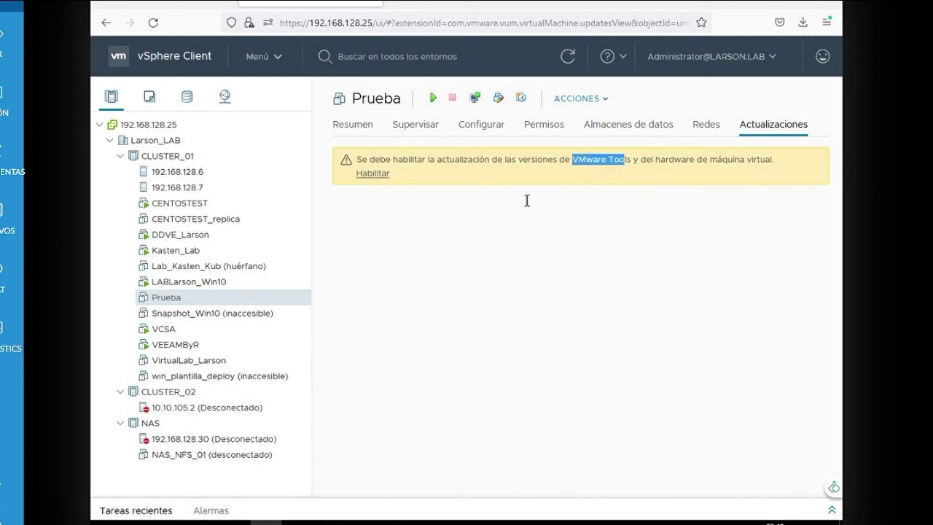
click(354, 132)
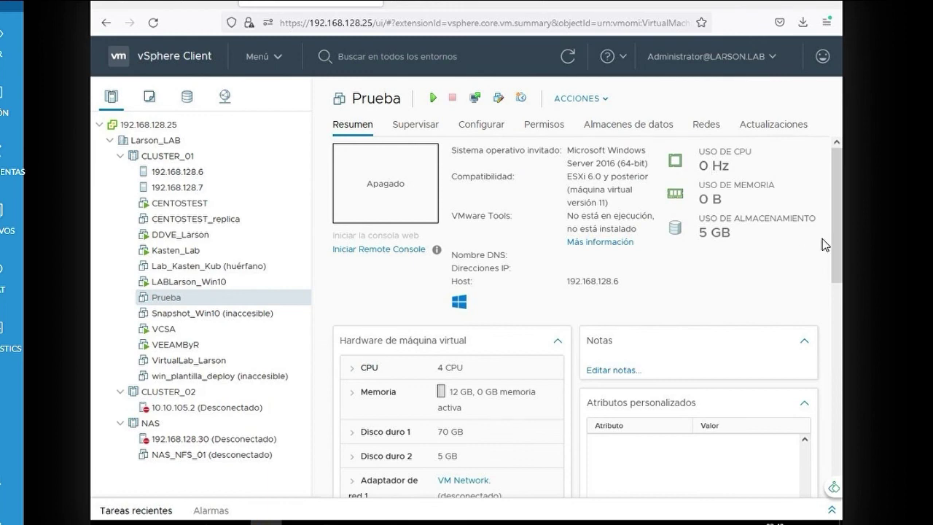